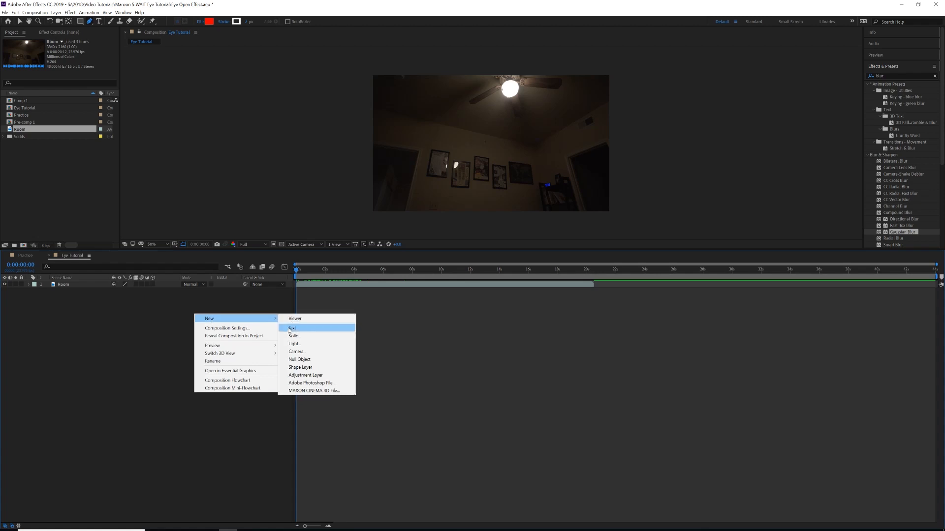
Step: Create a comp-sized solid named Black with the colour 000000
{"action": "type", "text": "Black"}
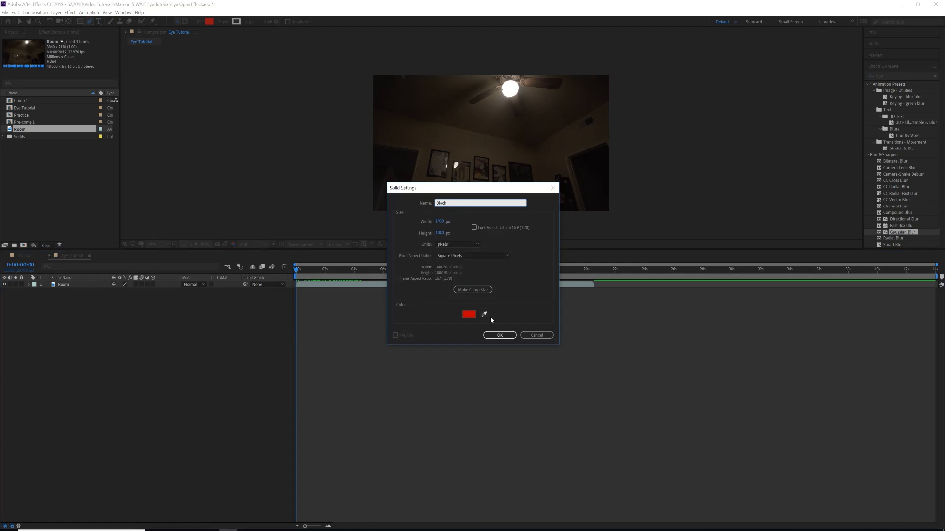
{"action": "left_click", "coordinate": [468, 314]}
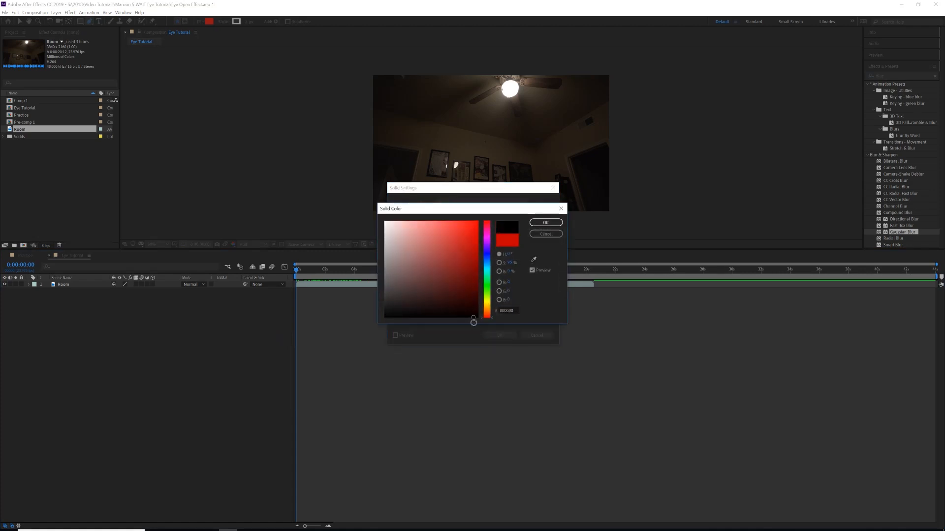
{"action": "left_click", "coordinate": [545, 224]}
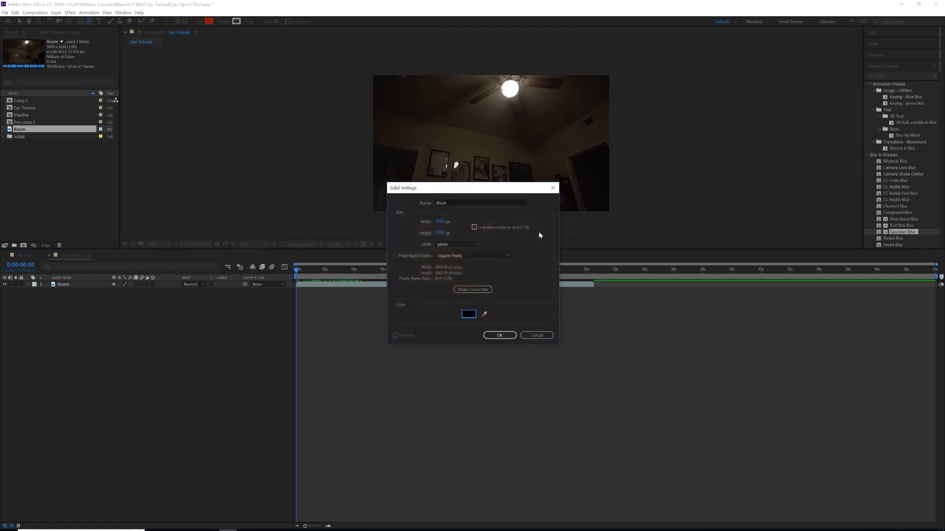
{"action": "left_click", "coordinate": [498, 335]}
Step: Create a second solid named Red and give it a saturated bright red colour
{"action": "right_click", "coordinate": [178, 335]}
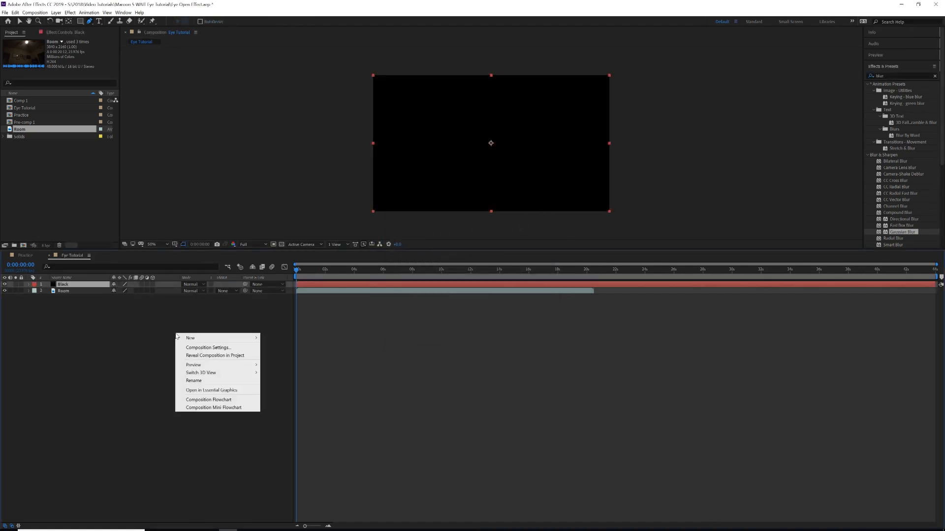
{"action": "mouse_move", "coordinate": [185, 338]}
{"action": "left_click", "coordinate": [275, 354]}
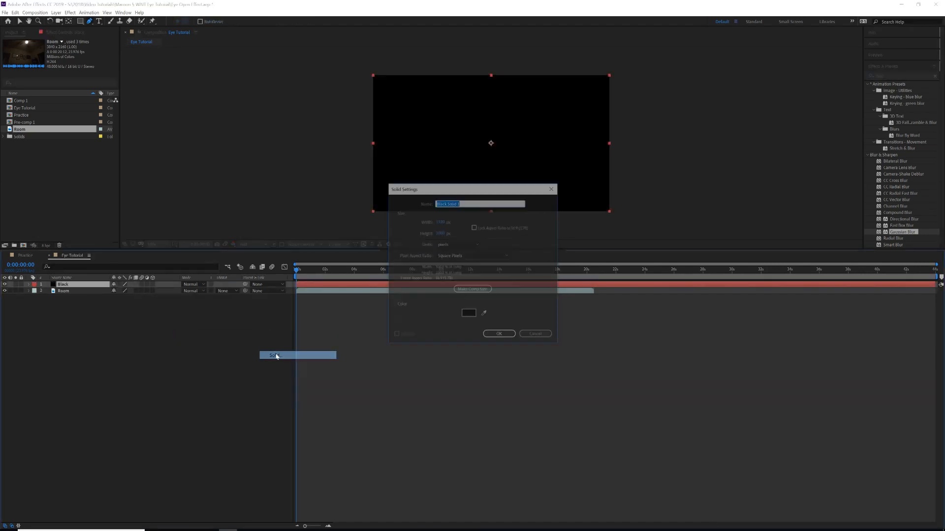
{"action": "type", "text": "REd"}
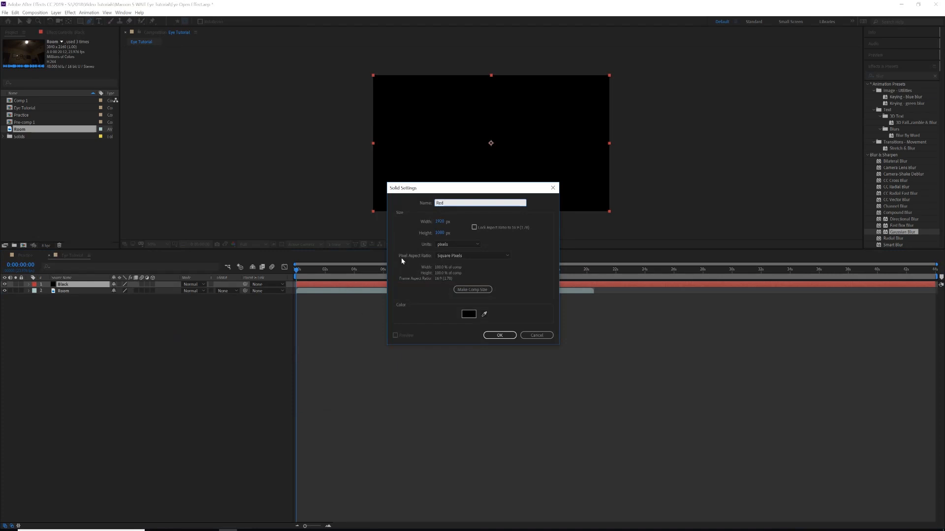
{"action": "left_click", "coordinate": [468, 314]}
{"action": "left_click_drag", "start_coordinate": [469, 239], "coordinate": [480, 241]}
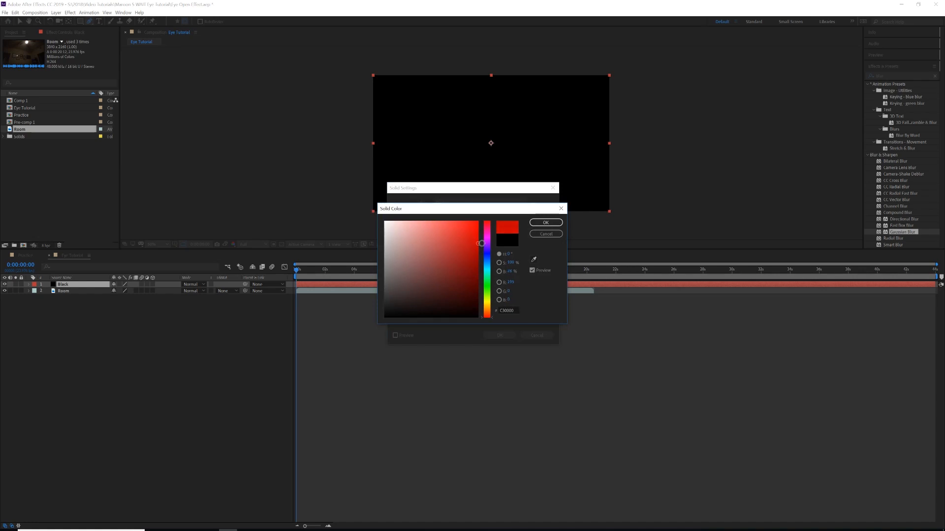
{"action": "left_click", "coordinate": [546, 223]}
{"action": "left_click", "coordinate": [507, 337]}
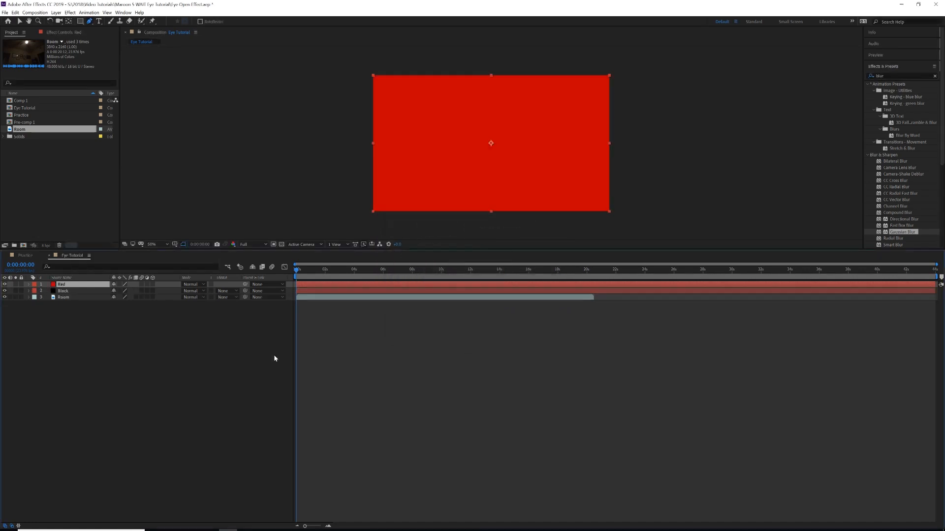
Step: Create a third solid named Pink and give it a light pinkish-red colour
{"action": "right_click", "coordinate": [170, 333]}
{"action": "mouse_move", "coordinate": [184, 335]}
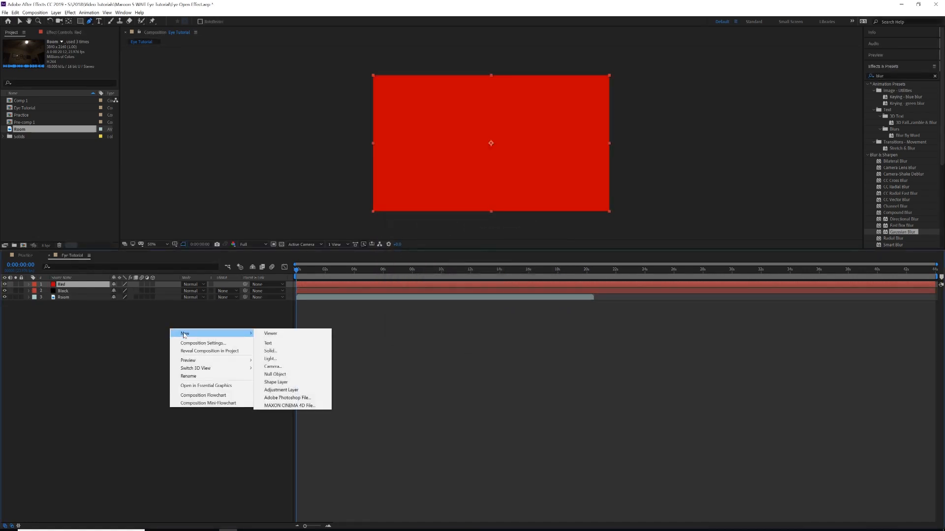
{"action": "left_click", "coordinate": [266, 351]}
{"action": "type", "text": "Pink"}
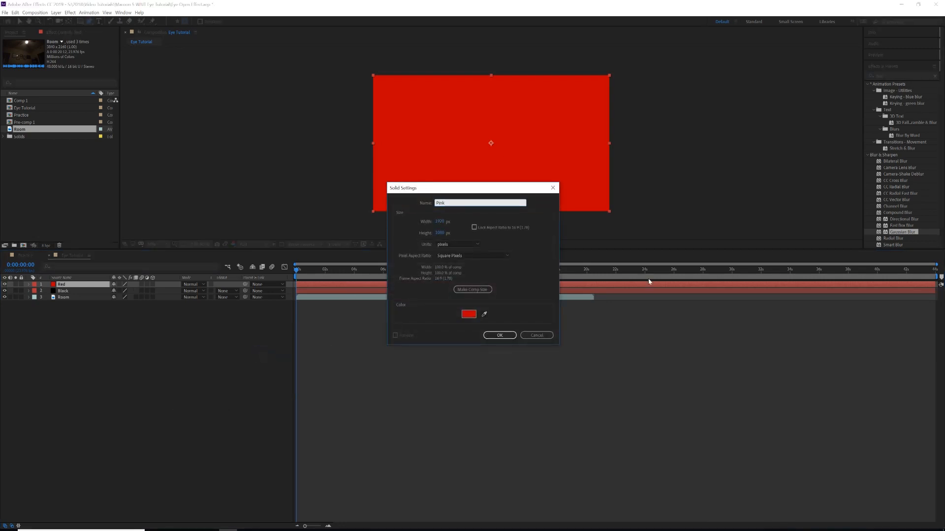
{"action": "left_click", "coordinate": [472, 313]}
{"action": "left_click_drag", "start_coordinate": [486, 261], "coordinate": [492, 321]}
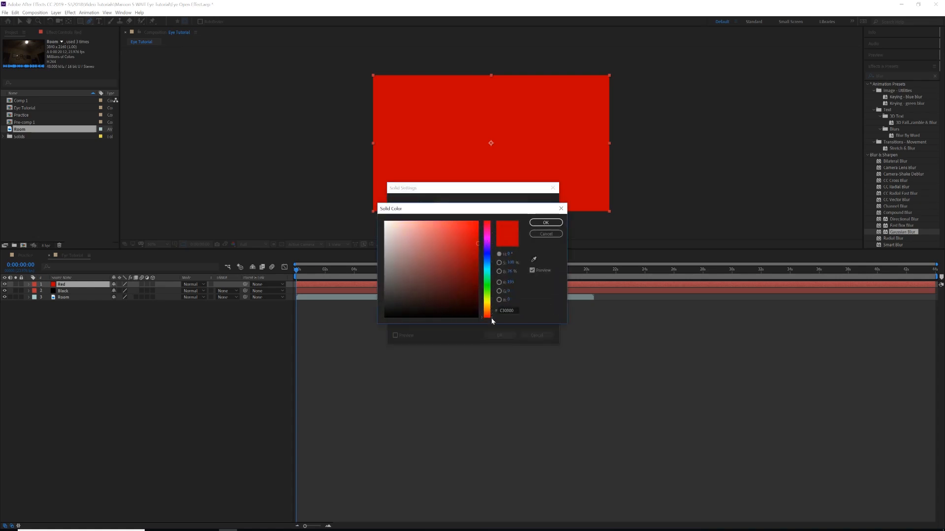
{"action": "left_click_drag", "start_coordinate": [470, 264], "coordinate": [449, 226]}
{"action": "left_click", "coordinate": [545, 223]}
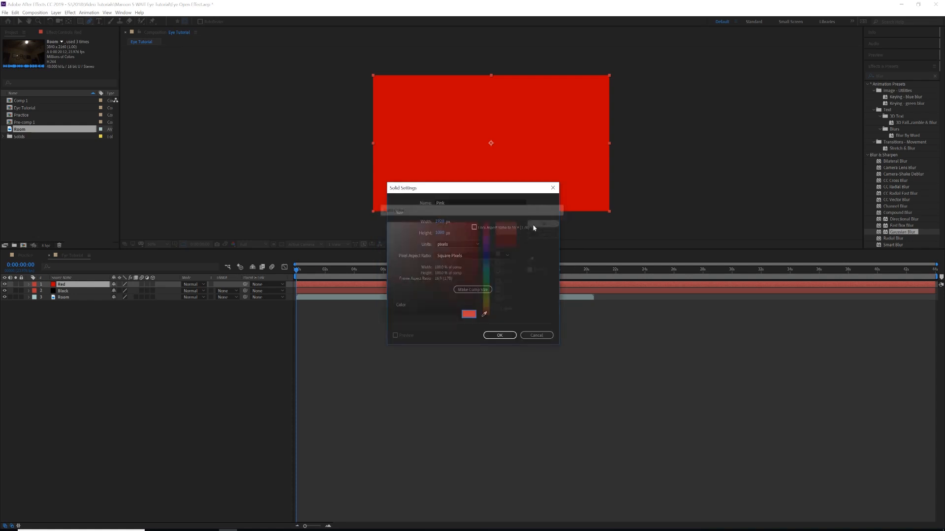
{"action": "left_click", "coordinate": [499, 335]}
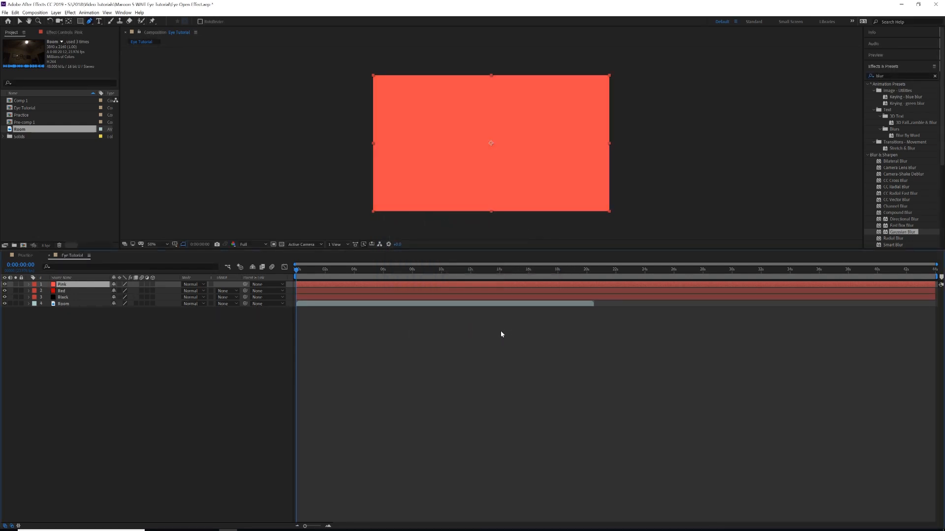
Step: Move the Black solid to the top of the layer stack, above Pink and Red
{"action": "left_click_drag", "start_coordinate": [66, 298], "coordinate": [64, 285]}
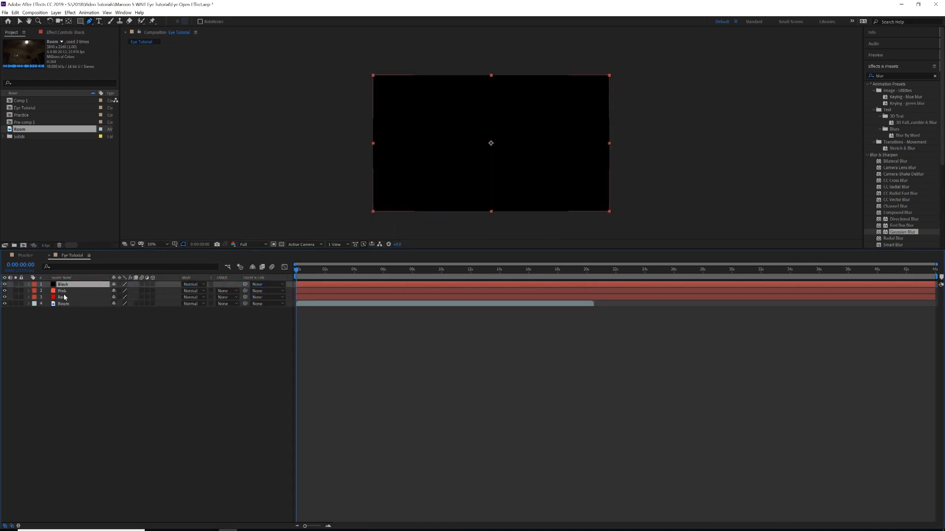
{"action": "left_click", "coordinate": [231, 349]}
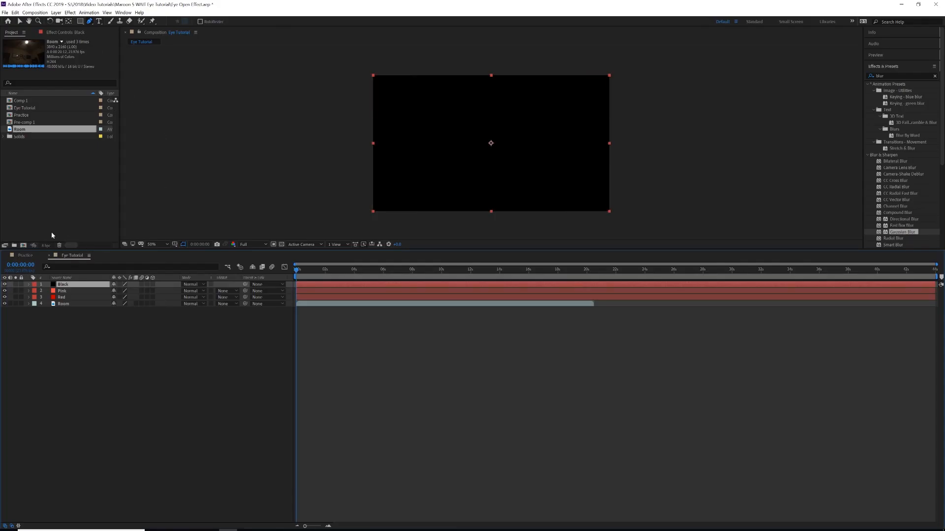
Step: Draw a closed four-point eye-shaped mask on the Black layer, with its corners extending beyond both sides of the frame
{"action": "left_click", "coordinate": [351, 146]}
{"action": "left_click_drag", "start_coordinate": [483, 88], "coordinate": [514, 89]}
{"action": "mouse_move", "coordinate": [629, 128]}
{"action": "left_mouse_down"}
{"action": "mouse_move", "coordinate": [661, 151]}
{"action": "mouse_move", "coordinate": [636, 141]}
{"action": "left_mouse_up"}
{"action": "left_click_drag", "start_coordinate": [507, 208], "coordinate": [475, 215]}
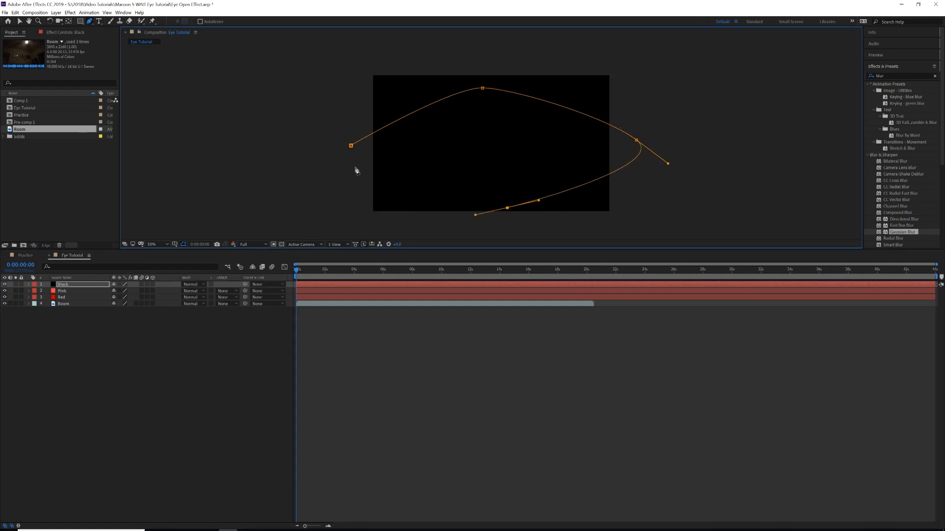
{"action": "left_click", "coordinate": [351, 146]}
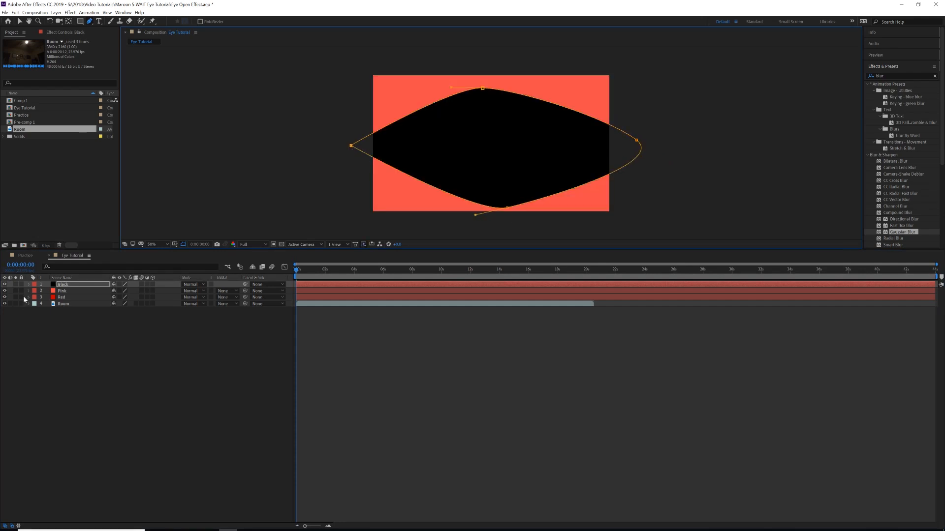
Step: Hide the Pink and Red layers
{"action": "left_click_drag", "start_coordinate": [4, 290], "coordinate": [4, 297]}
Step: Invert the Black layer's mask and set its Mask Feather to about 224 pixels
{"action": "key", "text": "m"}
{"action": "key", "text": "m"}
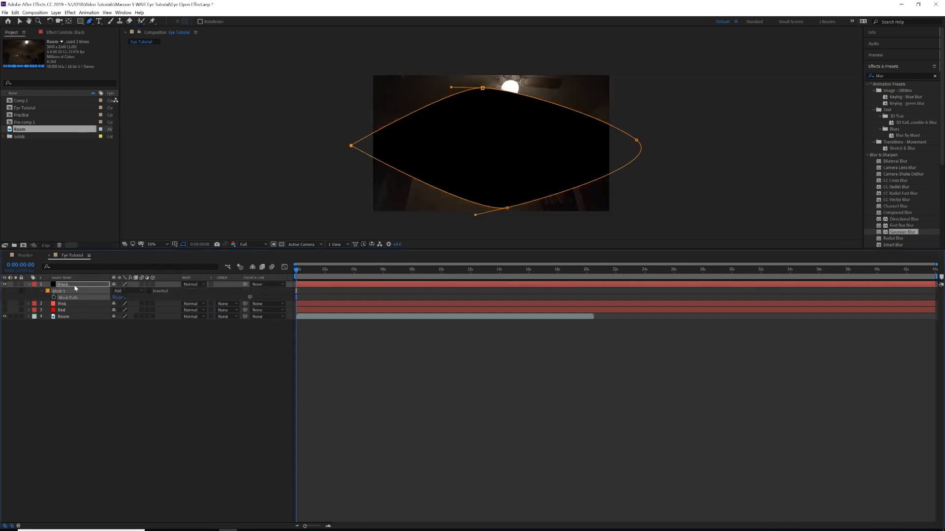
{"action": "left_click", "coordinate": [149, 291]}
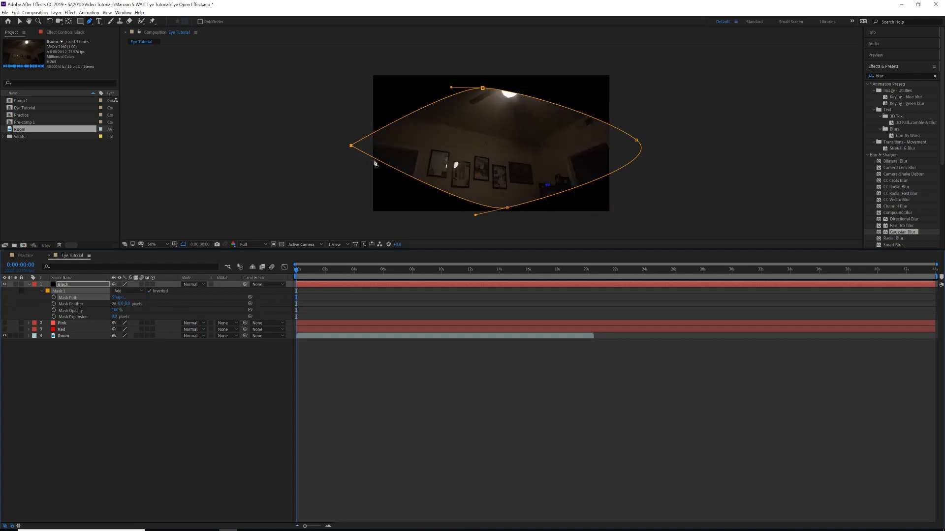
{"action": "left_click_drag", "start_coordinate": [128, 305], "coordinate": [209, 303]}
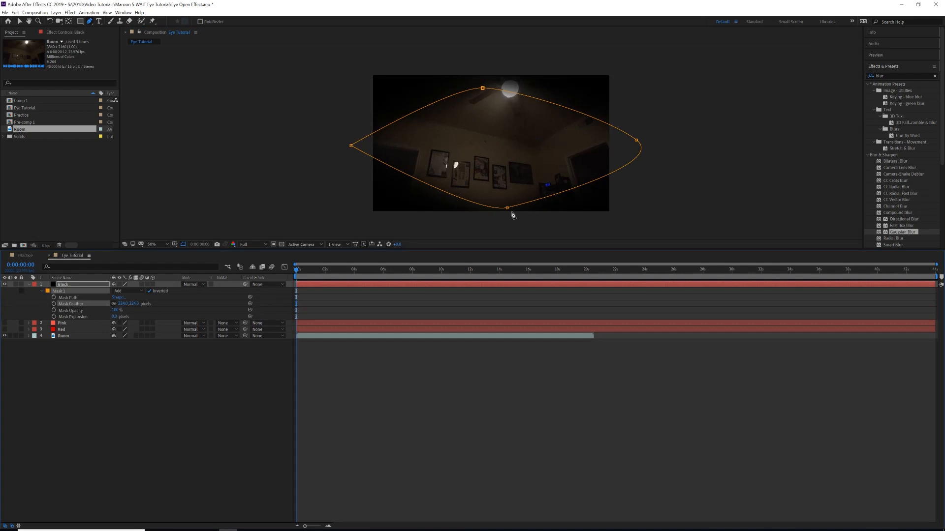
Step: Reshape the eye-shaped mask by shifting its lower, left corner and upper points slightly
{"action": "key", "text": "v"}
{"action": "left_click_drag", "start_coordinate": [507, 208], "coordinate": [489, 206]}
{"action": "left_click_drag", "start_coordinate": [351, 146], "coordinate": [329, 145]}
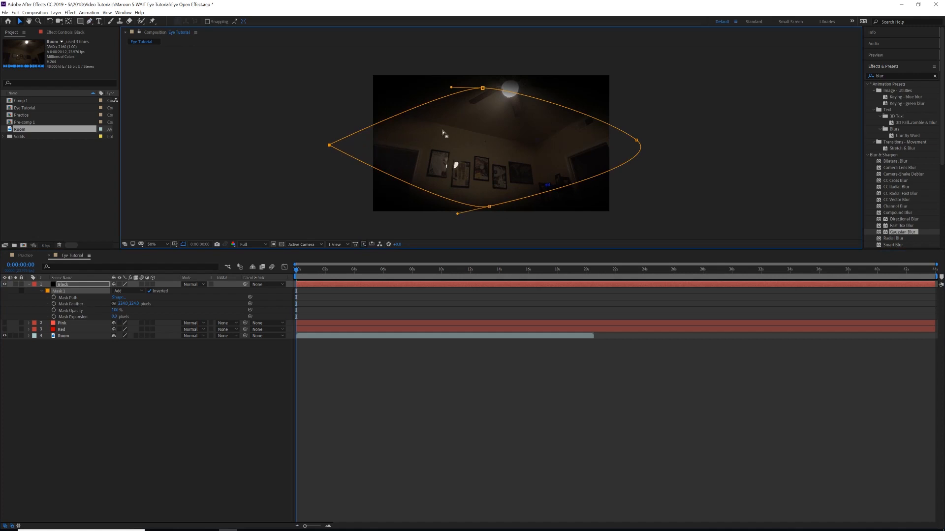
{"action": "mouse_move", "coordinate": [484, 90]}
{"action": "left_mouse_down"}
{"action": "mouse_move", "coordinate": [477, 121]}
{"action": "mouse_move", "coordinate": [476, 97]}
{"action": "left_mouse_up"}
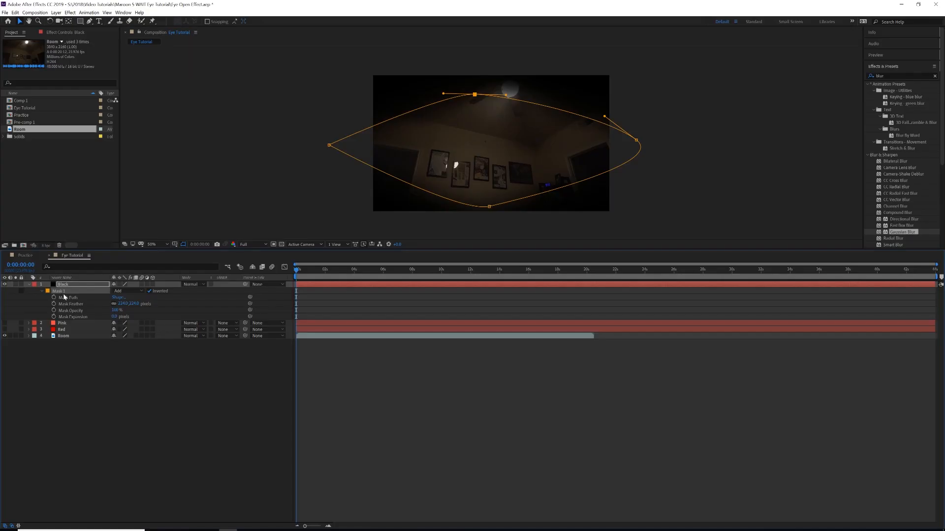
Step: Undo the last mask path change and delete the eye-shaped mask from the Black layer
{"action": "key", "text": "ctrl+z"}
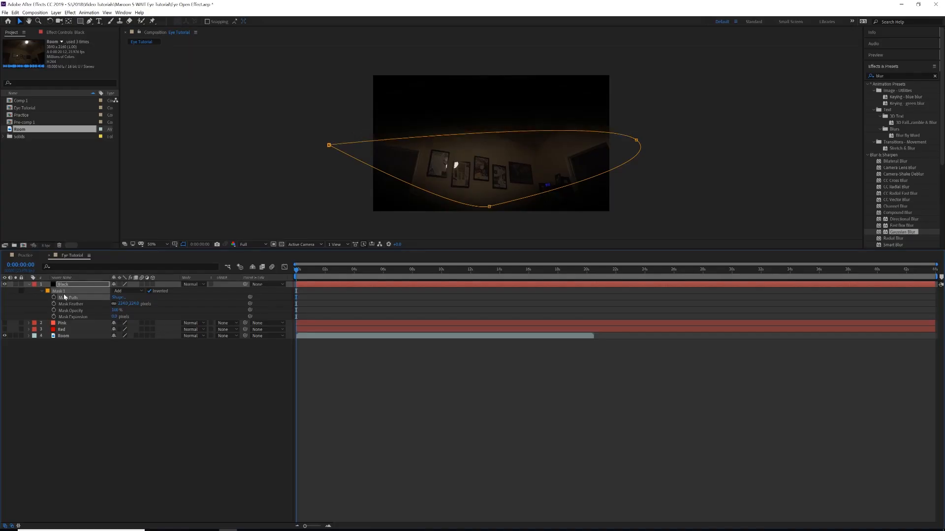
{"action": "left_click", "coordinate": [61, 290]}
{"action": "key", "text": "Delete"}
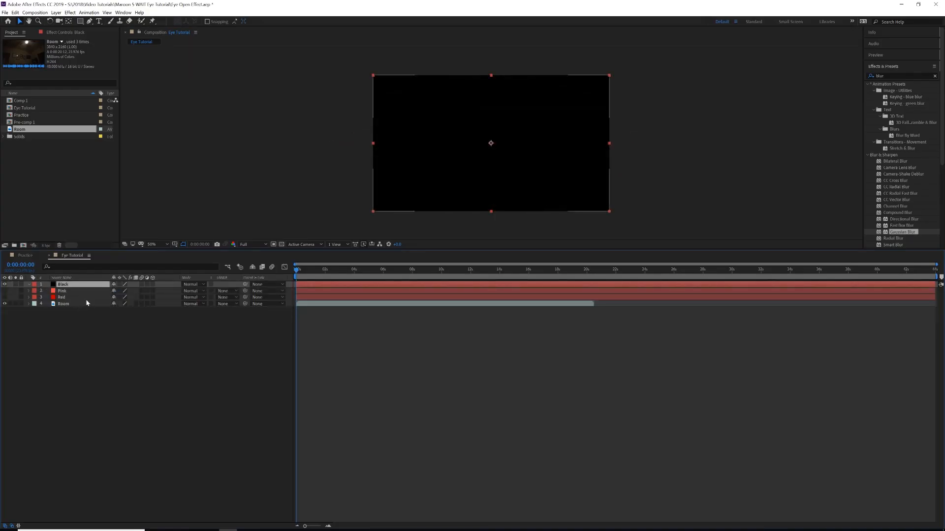
{"action": "left_click", "coordinate": [223, 377]}
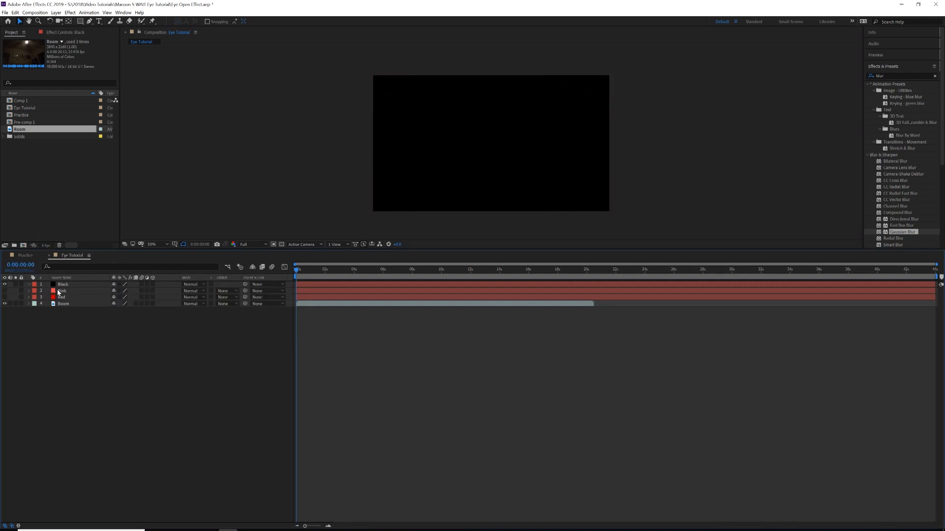
{"action": "left_click", "coordinate": [90, 22]}
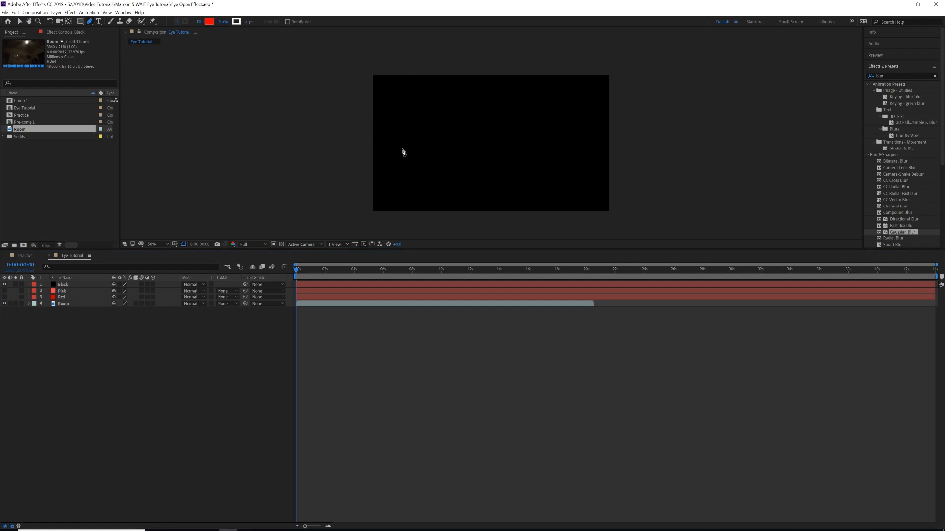
{"action": "left_click", "coordinate": [342, 142]}
{"action": "left_click_drag", "start_coordinate": [399, 118], "coordinate": [412, 115]}
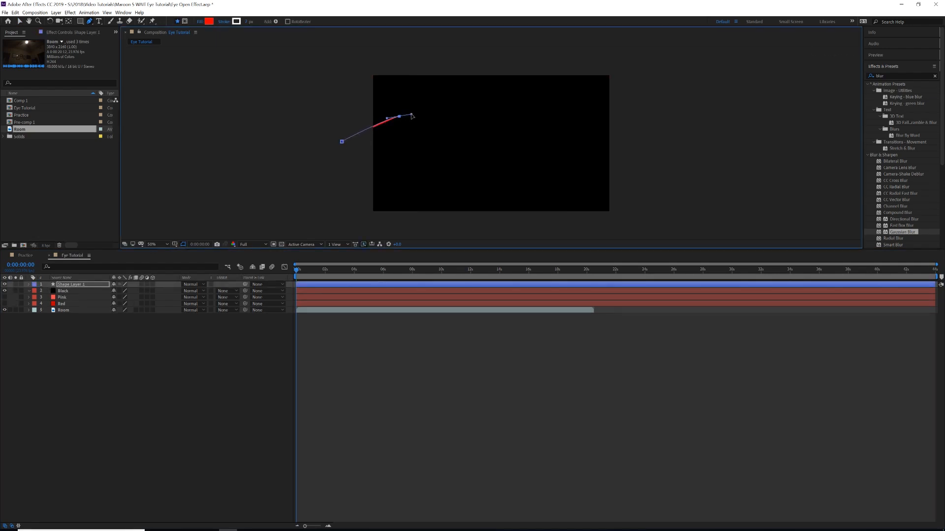
{"action": "key", "text": "ctrl+z"}
{"action": "left_click", "coordinate": [78, 280]}
{"action": "left_click", "coordinate": [80, 284]}
{"action": "key", "text": "Delete"}
Step: Draw a closed, many-point curved eye-shaped mask on the Black layer with the Pen tool, extending past both sides and below the frame
{"action": "left_click", "coordinate": [64, 286]}
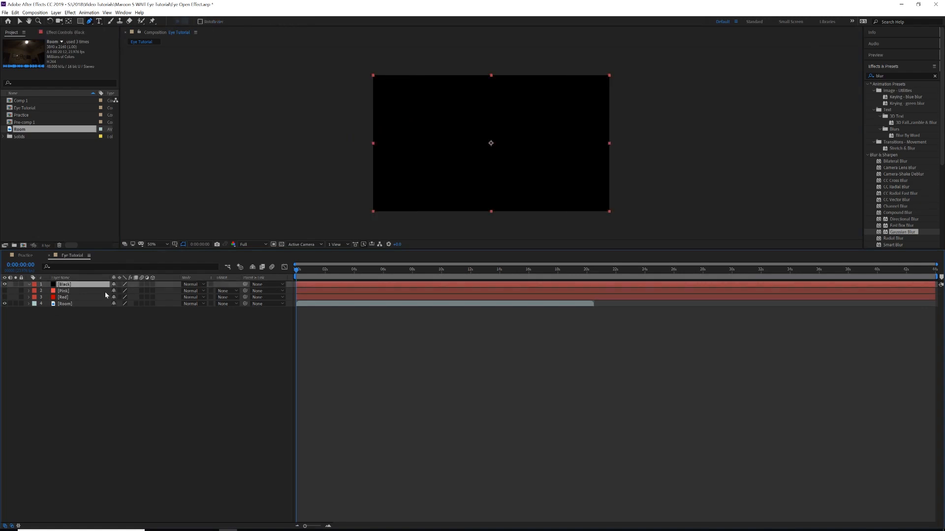
{"action": "left_click", "coordinate": [343, 142]}
{"action": "left_click_drag", "start_coordinate": [391, 120], "coordinate": [594, 138]}
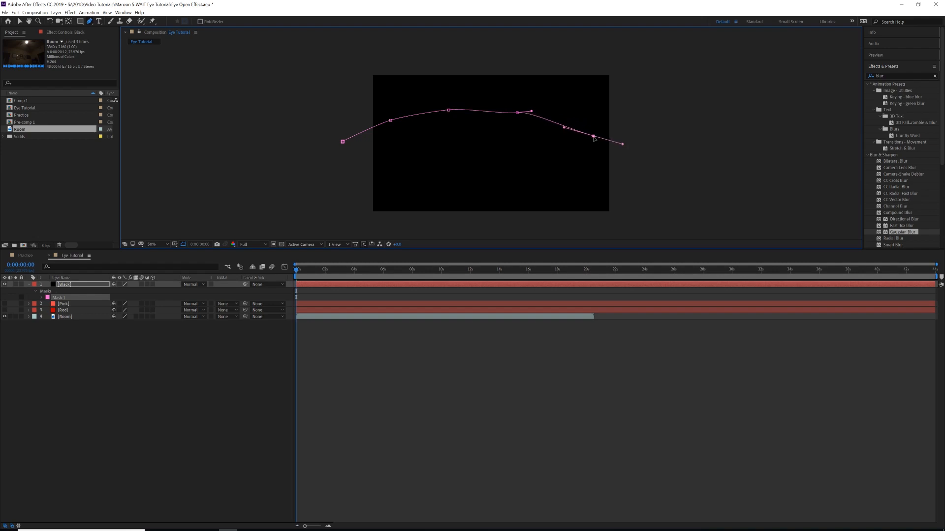
{"action": "left_click_drag", "start_coordinate": [532, 112], "coordinate": [516, 126]}
{"action": "left_click_drag", "start_coordinate": [593, 136], "coordinate": [654, 204]}
{"action": "left_click", "coordinate": [649, 167]}
{"action": "left_click_drag", "start_coordinate": [651, 167], "coordinate": [655, 187]}
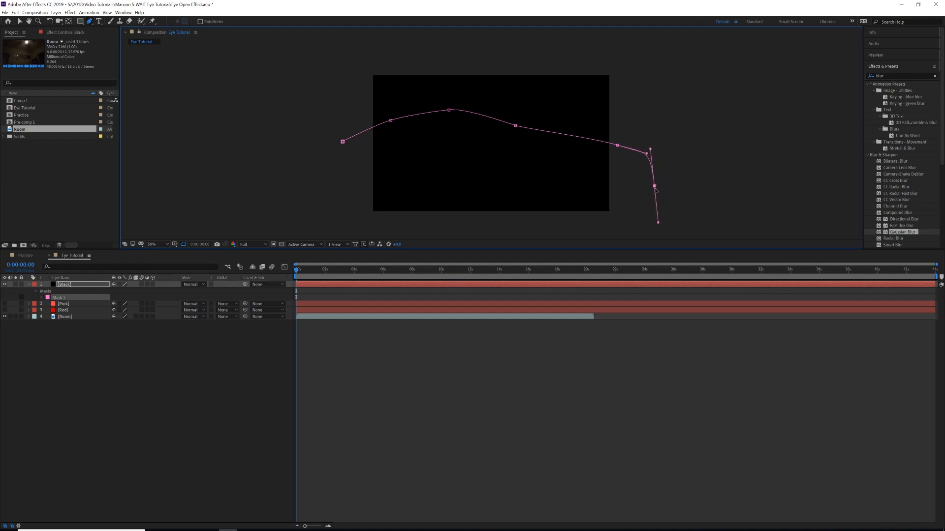
{"action": "left_click_drag", "start_coordinate": [659, 224], "coordinate": [580, 213]}
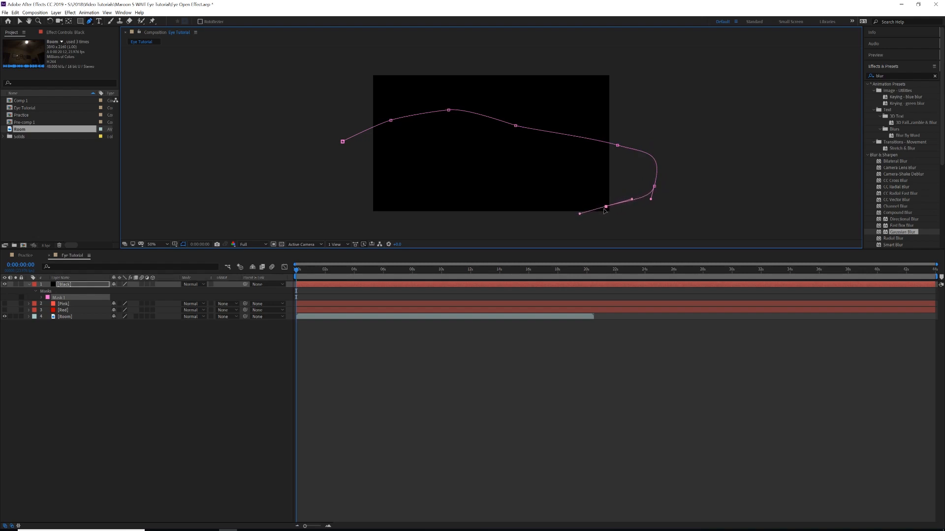
{"action": "mouse_move", "coordinate": [523, 215]}
{"action": "left_mouse_down"}
{"action": "mouse_move", "coordinate": [491, 221]}
{"action": "mouse_move", "coordinate": [514, 220]}
{"action": "left_mouse_up"}
{"action": "left_click_drag", "start_coordinate": [410, 216], "coordinate": [395, 215]}
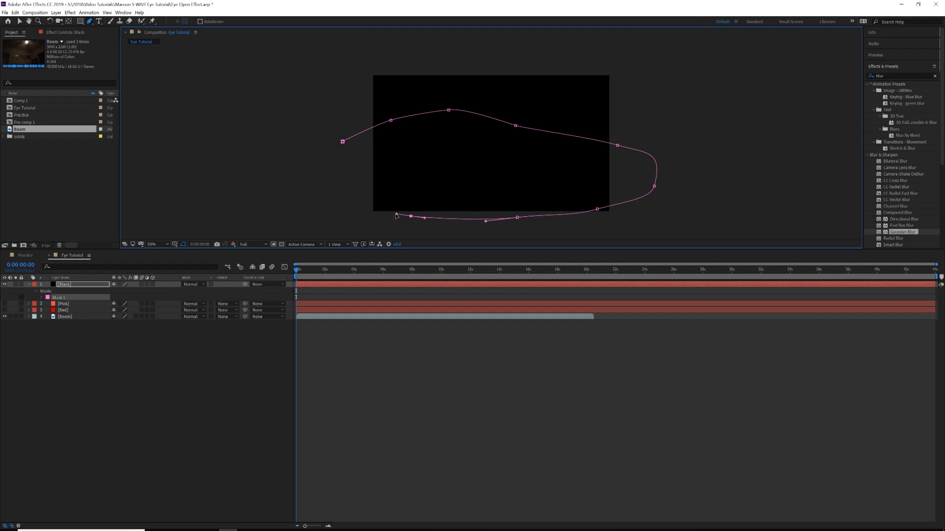
{"action": "left_click_drag", "start_coordinate": [350, 172], "coordinate": [344, 165]}
{"action": "left_click", "coordinate": [343, 142]}
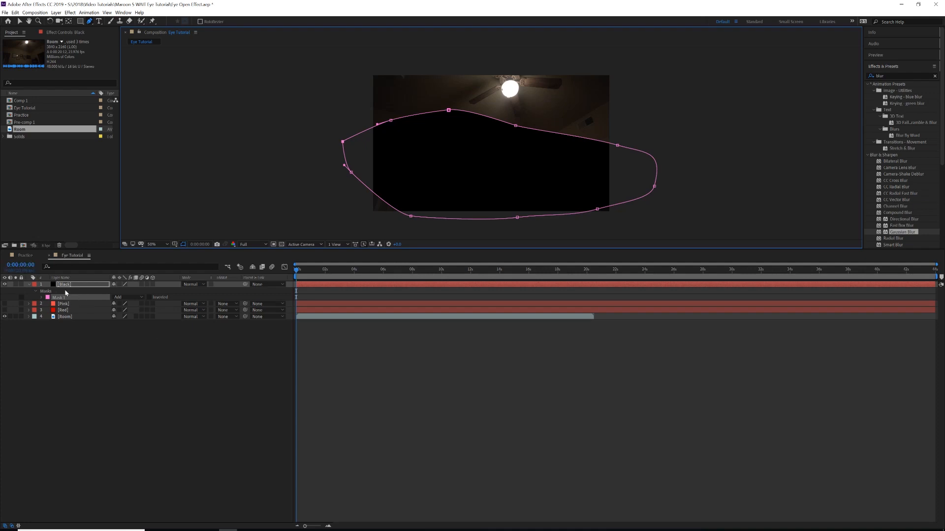
Step: Invert the new mask on the Black layer and set its Mask Feather to about 404 pixels
{"action": "left_click", "coordinate": [69, 284]}
{"action": "key", "text": "m"}
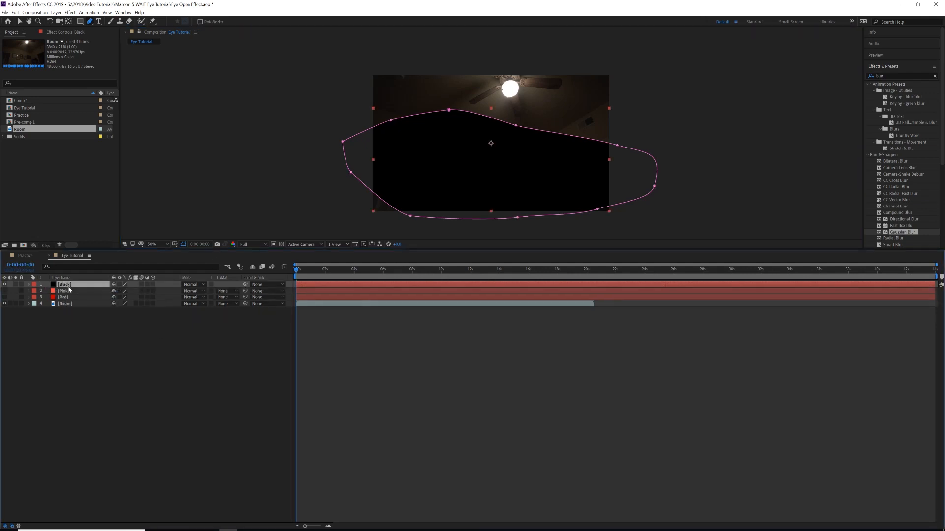
{"action": "key", "text": "m"}
{"action": "key", "text": "m"}
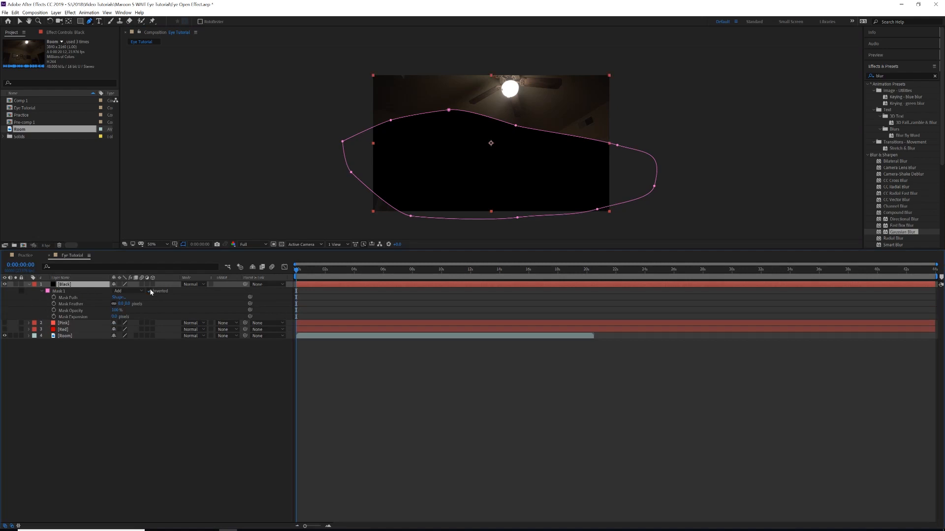
{"action": "left_click", "coordinate": [150, 292]}
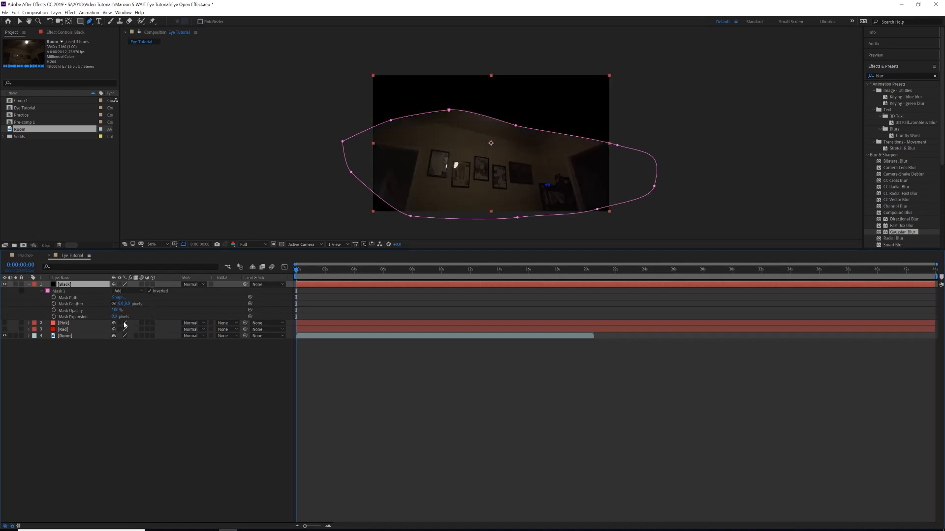
{"action": "left_click_drag", "start_coordinate": [123, 304], "coordinate": [237, 299]}
{"action": "left_click_drag", "start_coordinate": [134, 303], "coordinate": [119, 317]}
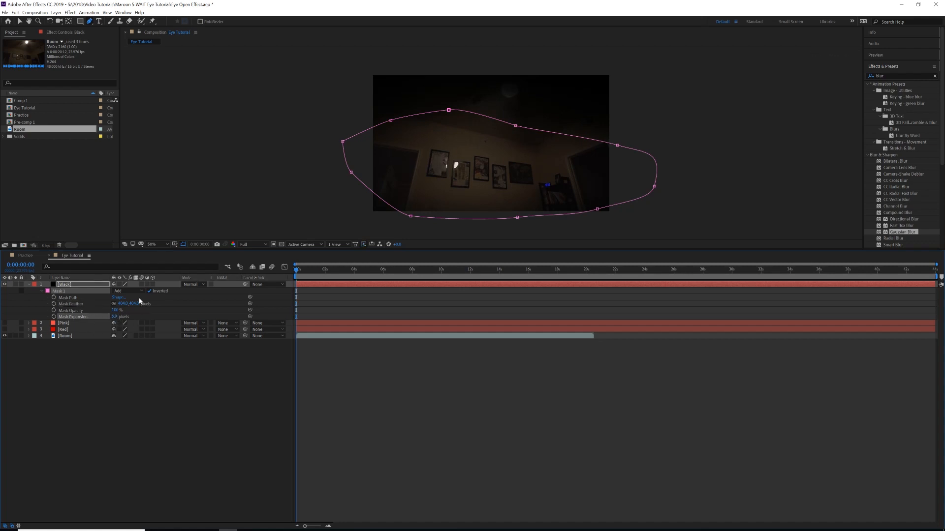
Step: Make the Pink layer visible and draw a closed, curved eye-shaped mask on it extending past both sides and below the frame
{"action": "left_click", "coordinate": [67, 325]}
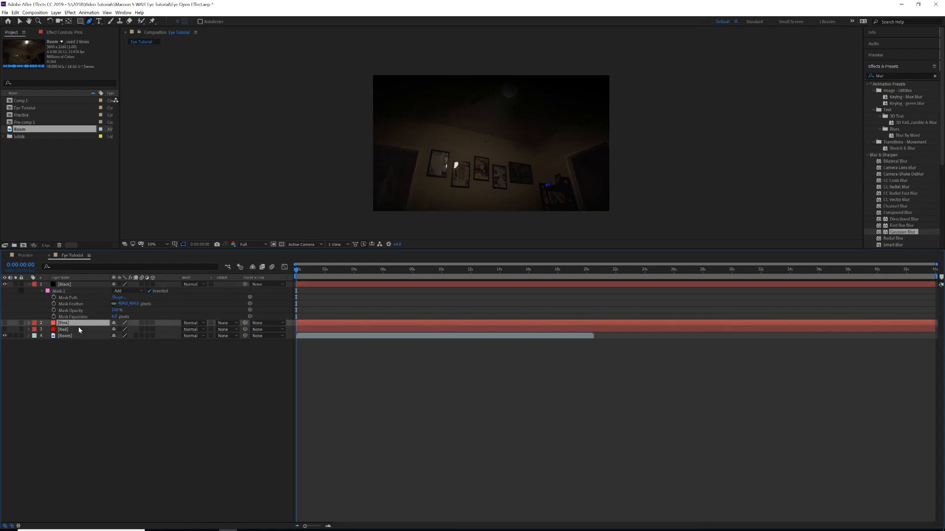
{"action": "left_click", "coordinate": [5, 323]}
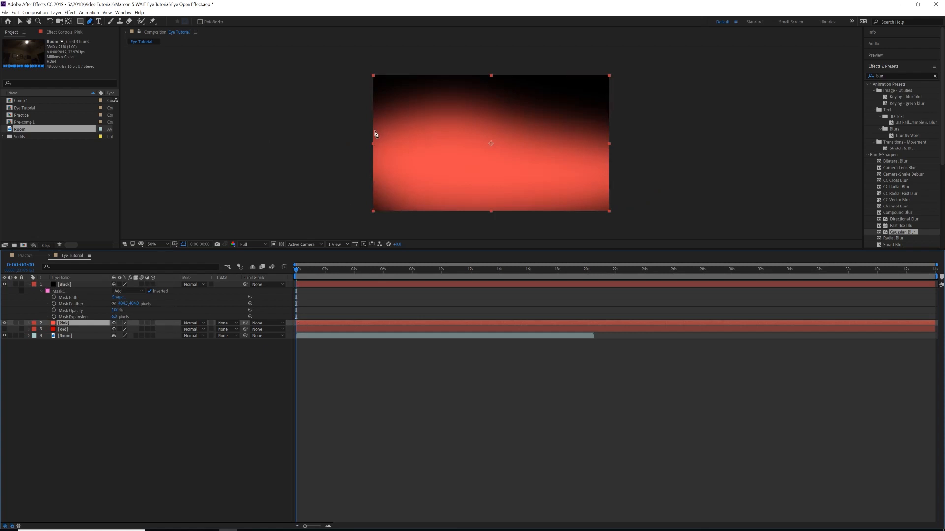
{"action": "left_click", "coordinate": [339, 140]}
{"action": "left_click_drag", "start_coordinate": [434, 106], "coordinate": [488, 125]}
{"action": "left_click", "coordinate": [534, 132]}
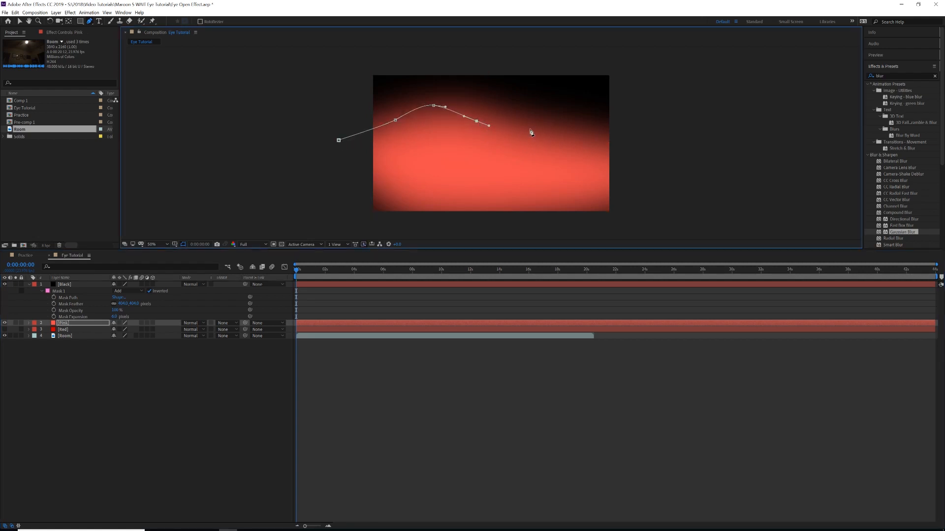
{"action": "left_click_drag", "start_coordinate": [606, 140], "coordinate": [392, 204]}
{"action": "left_click_drag", "start_coordinate": [346, 179], "coordinate": [336, 169]}
{"action": "left_click", "coordinate": [338, 140]}
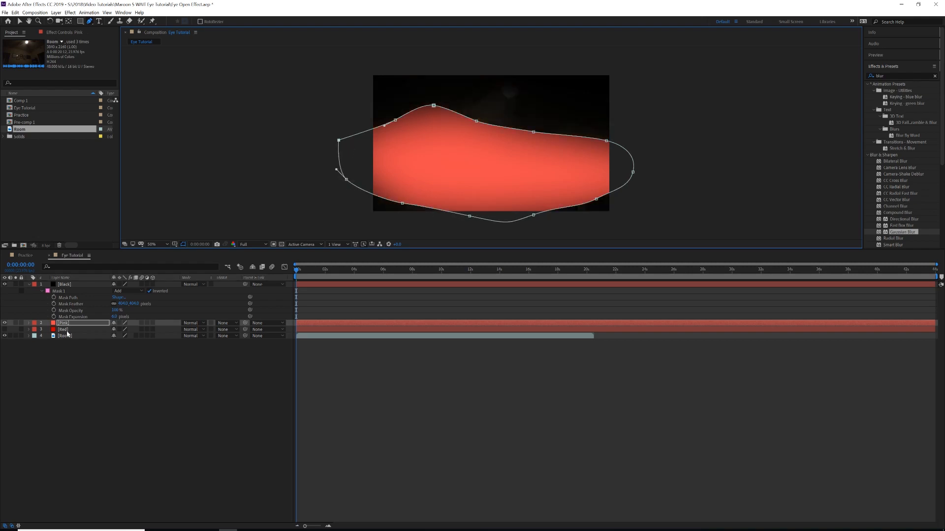
Step: Invert the Pink layer's mask and set its Mask Feather to about 330 pixels and Mask Expansion to about 118 pixels
{"action": "key", "text": "ctrl+v"}
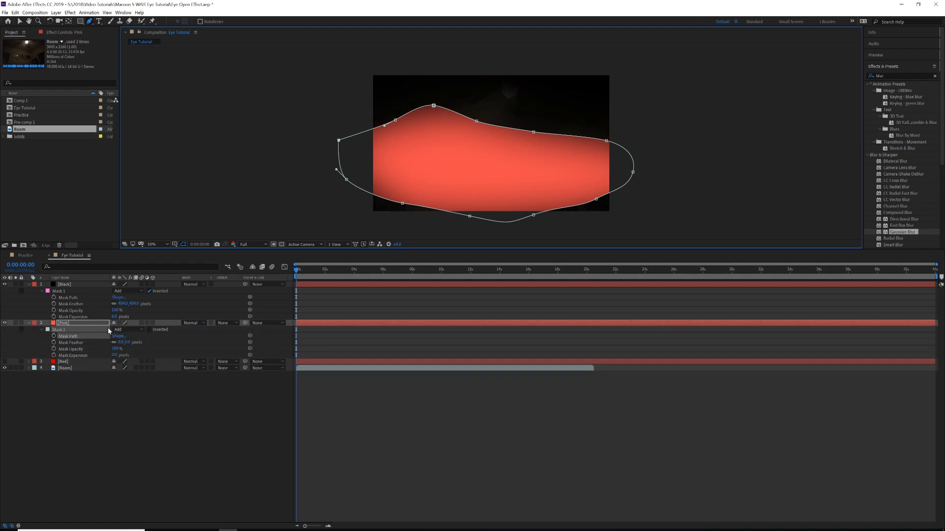
{"action": "left_click", "coordinate": [150, 330]}
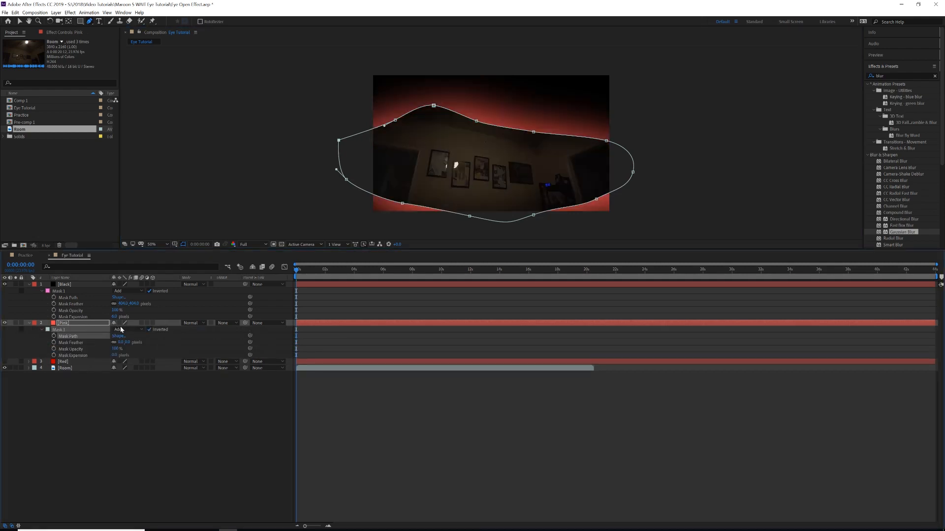
{"action": "left_click_drag", "start_coordinate": [123, 342], "coordinate": [188, 335]}
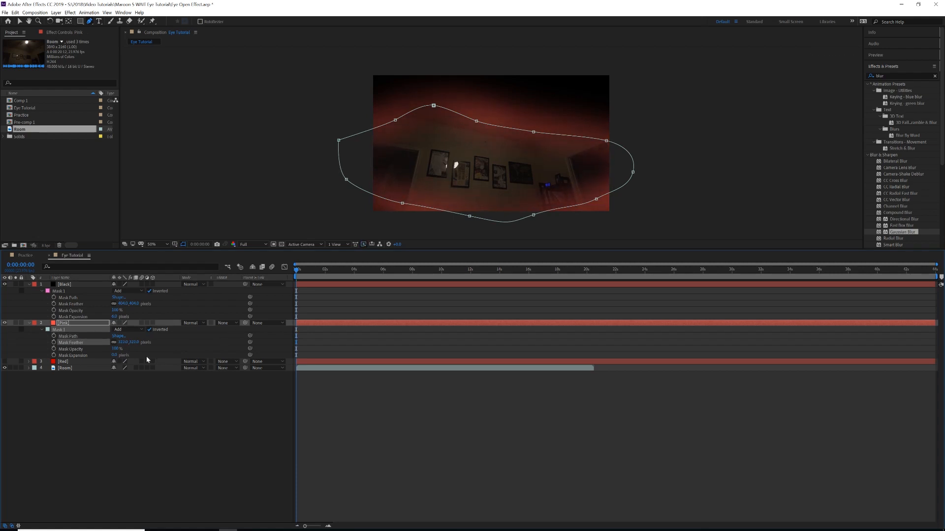
{"action": "left_click_drag", "start_coordinate": [114, 355], "coordinate": [150, 352]}
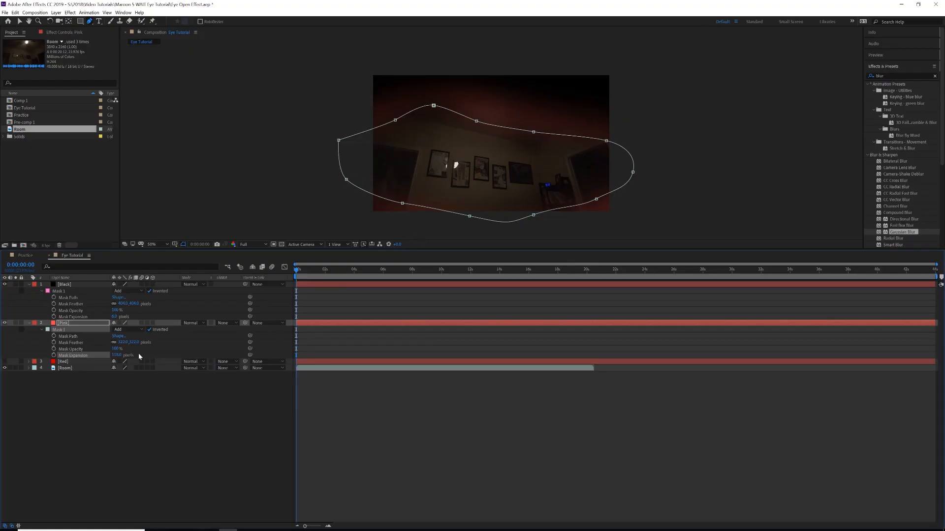
Step: Make the Red layer visible and draw a closed, curved eye-shaped mask on it with the Pen tool, extending past both sides
{"action": "left_click", "coordinate": [71, 364]}
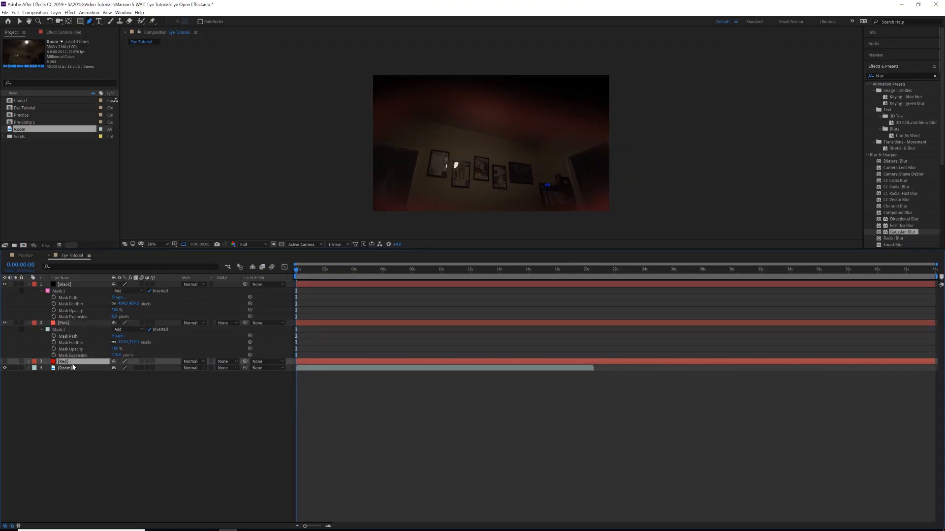
{"action": "left_click", "coordinate": [6, 362]}
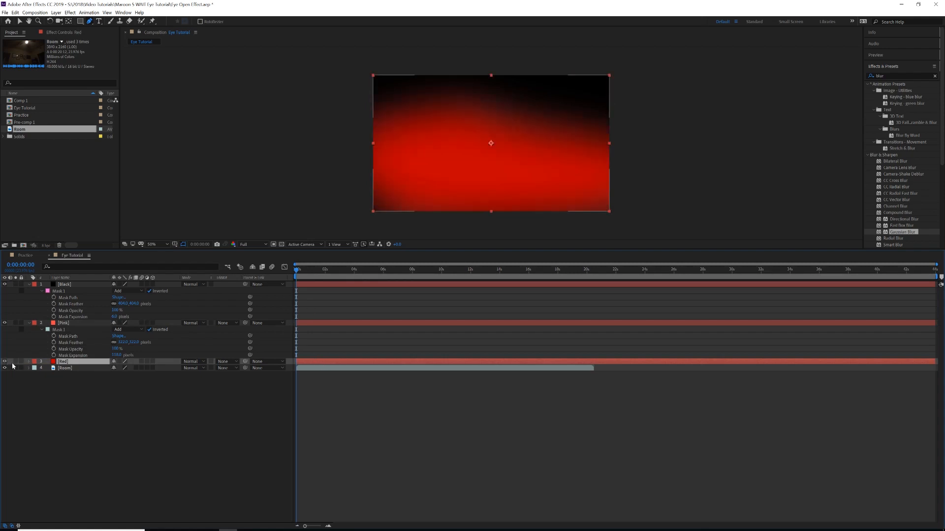
{"action": "left_click", "coordinate": [90, 22]}
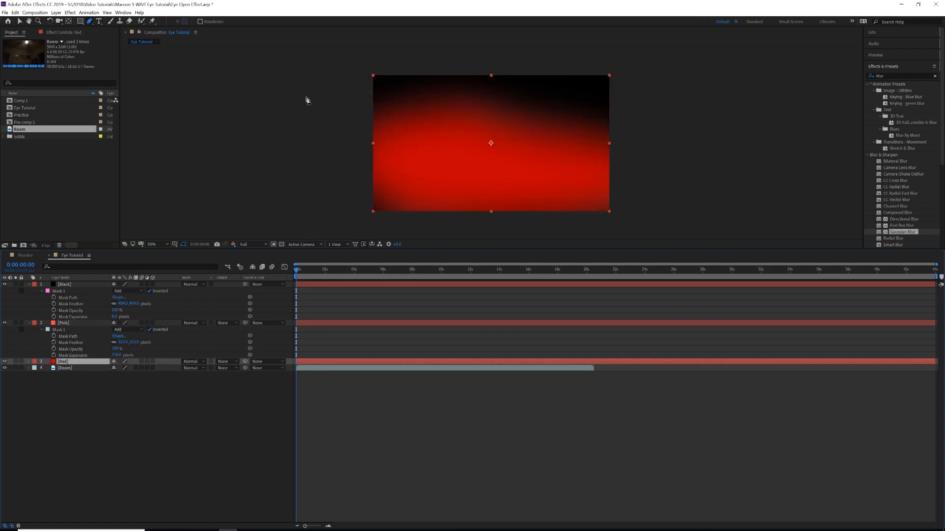
{"action": "left_click", "coordinate": [354, 137]}
{"action": "left_click_drag", "start_coordinate": [419, 117], "coordinate": [436, 114]}
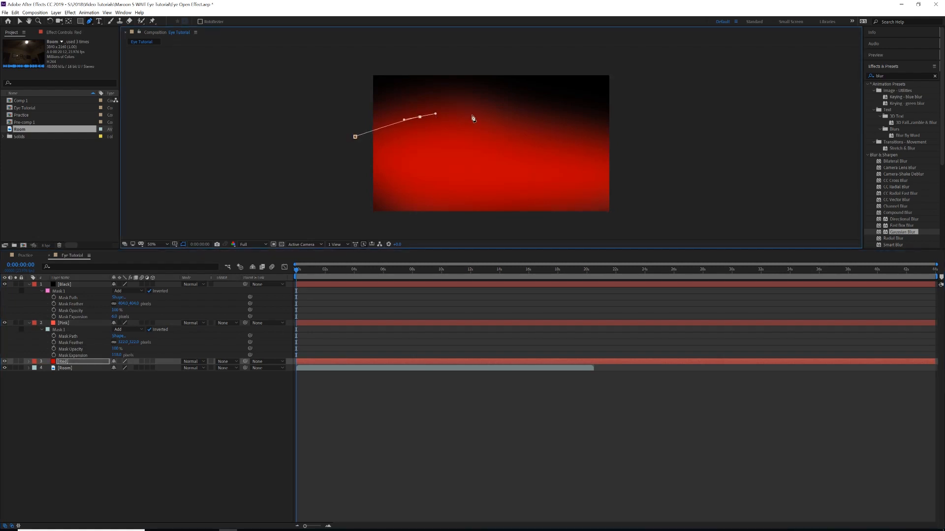
{"action": "left_click_drag", "start_coordinate": [498, 123], "coordinate": [522, 125]}
{"action": "left_click_drag", "start_coordinate": [611, 145], "coordinate": [625, 191]}
{"action": "left_click_drag", "start_coordinate": [593, 203], "coordinate": [562, 213]}
{"action": "left_click_drag", "start_coordinate": [479, 212], "coordinate": [463, 213]}
{"action": "left_click_drag", "start_coordinate": [378, 203], "coordinate": [356, 197]}
{"action": "left_click", "coordinate": [355, 137]}
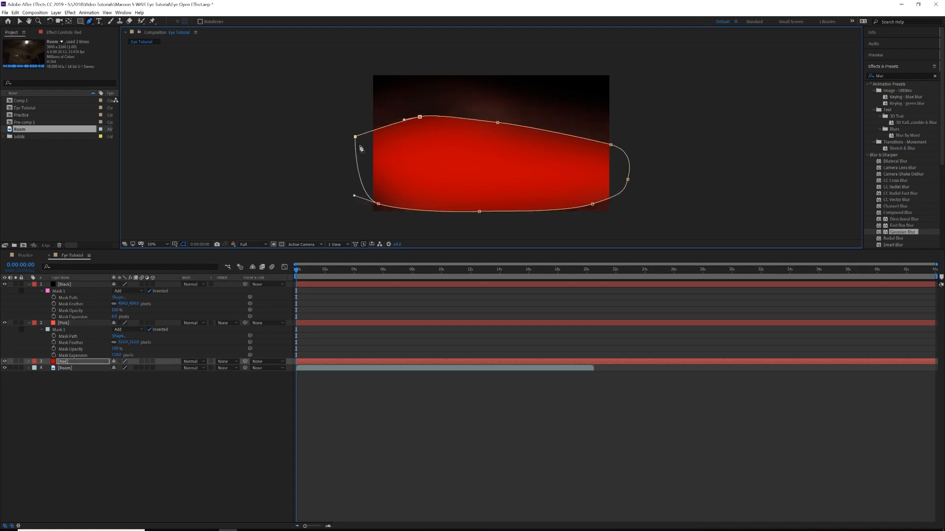
Step: Invert the Red layer's mask and set its Mask Feather to about 403 pixels and Mask Expansion to about 206 pixels
{"action": "key", "text": "m"}
{"action": "key", "text": "m"}
{"action": "left_click", "coordinate": [150, 368]}
{"action": "left_click_drag", "start_coordinate": [130, 383], "coordinate": [203, 377]}
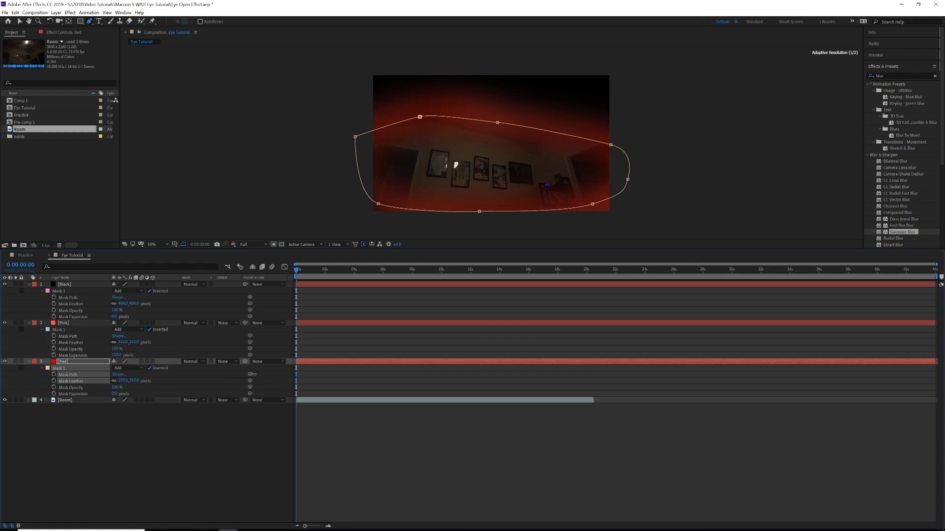
{"action": "left_click_drag", "start_coordinate": [115, 394], "coordinate": [193, 387]}
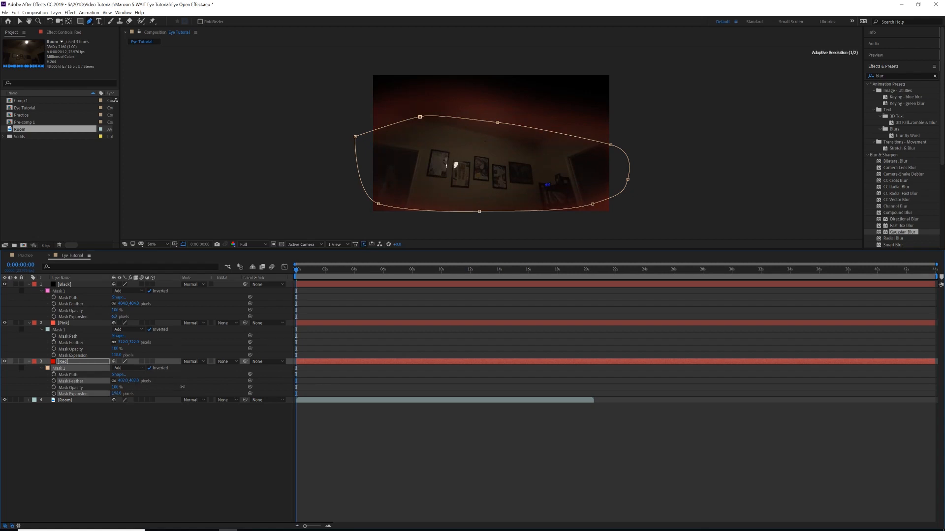
{"action": "left_click_drag", "start_coordinate": [182, 387], "coordinate": [186, 390]}
Step: Soften the Black layer's mask edge further by raising its Mask Feather to over 500 pixels
{"action": "left_click", "coordinate": [241, 465]}
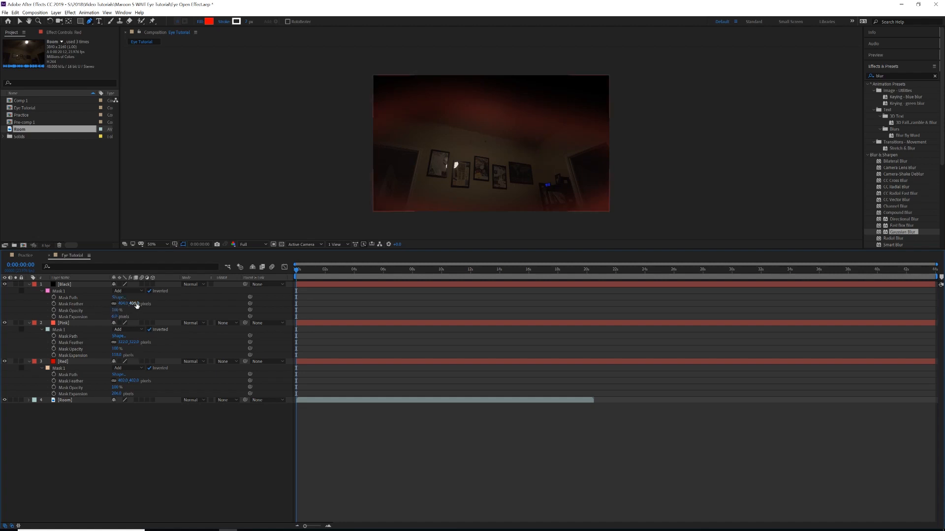
{"action": "left_click_drag", "start_coordinate": [134, 304], "coordinate": [261, 305]}
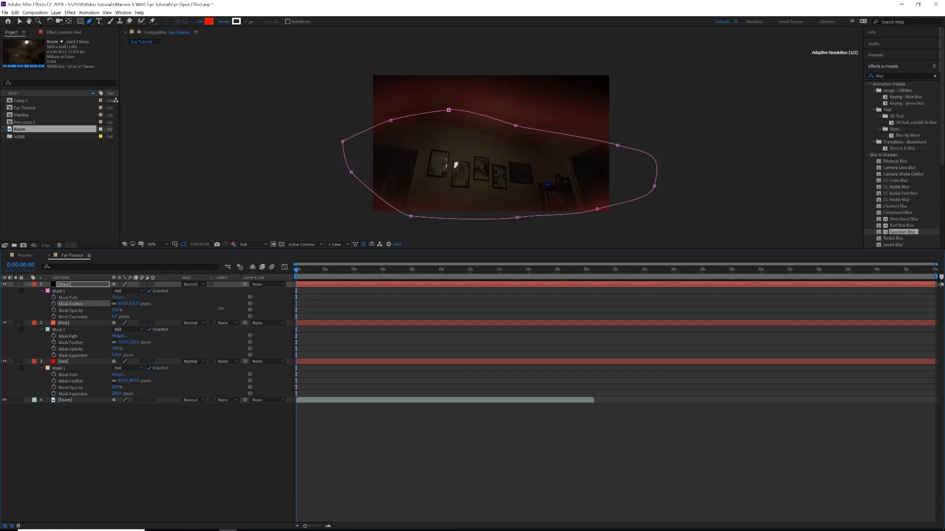
{"action": "left_click_drag", "start_coordinate": [204, 310], "coordinate": [205, 309]}
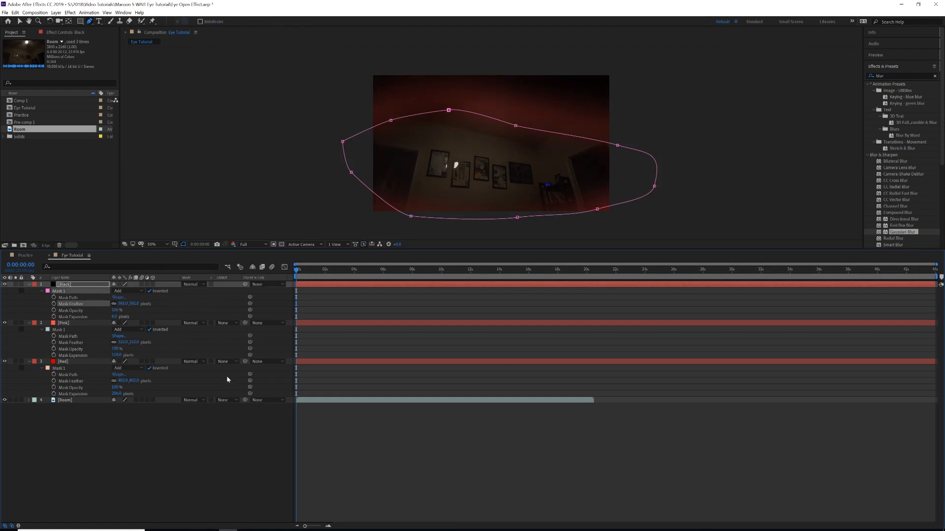
Step: Set starting Mask Path keyframes on the Black, Pink and Red layers at 0:00:00:00
{"action": "left_click", "coordinate": [262, 447]}
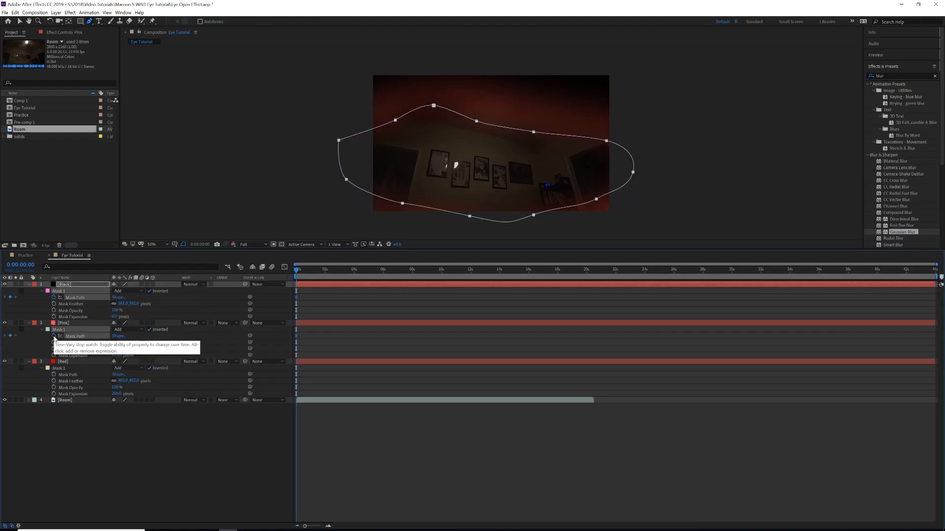
{"action": "key", "text": "ctrl+Down"}
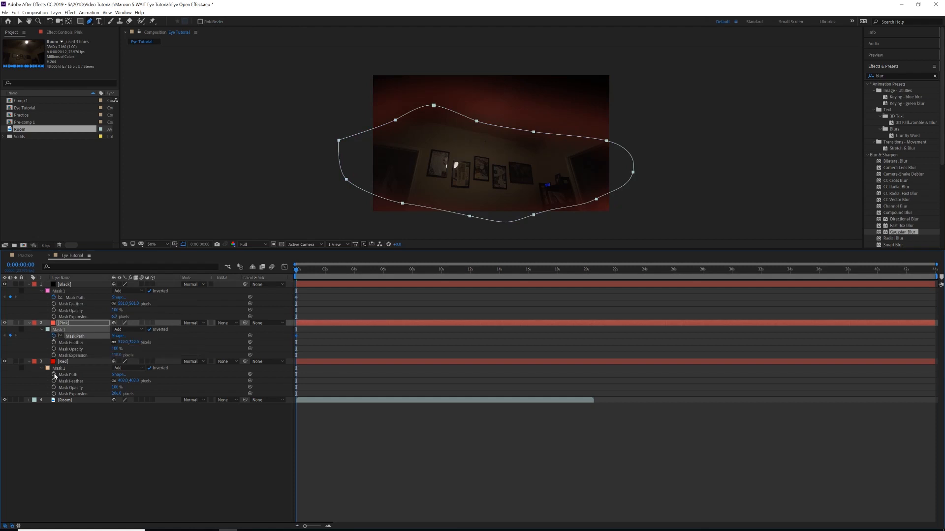
{"action": "key", "text": "ctrl+Down"}
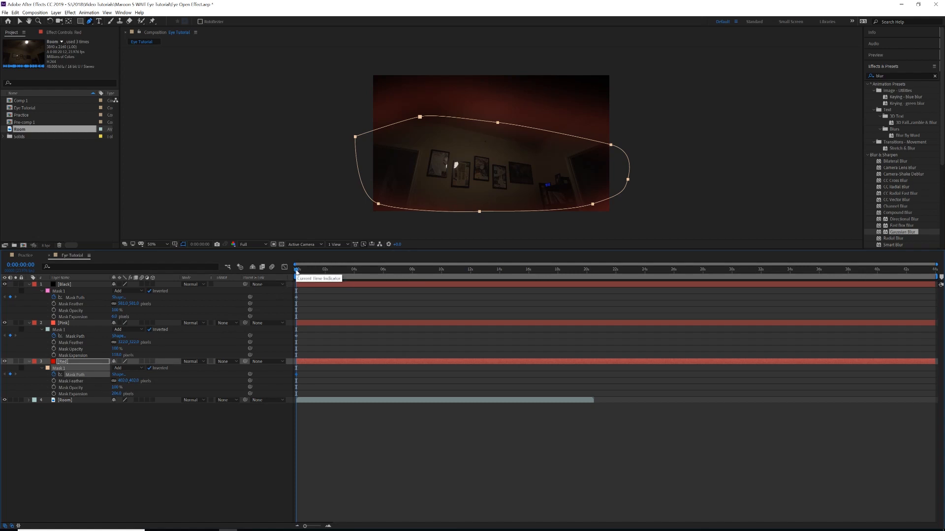
Step: At 0:00:00:06, pull the upper middle and upper right points of the Black layer's mask down toward the eye's centre line
{"action": "left_click_drag", "start_coordinate": [296, 271], "coordinate": [298, 271]}
{"action": "key", "text": "Page_Down"}
{"action": "key", "text": "Page_Down"}
{"action": "key", "text": "Page_Down"}
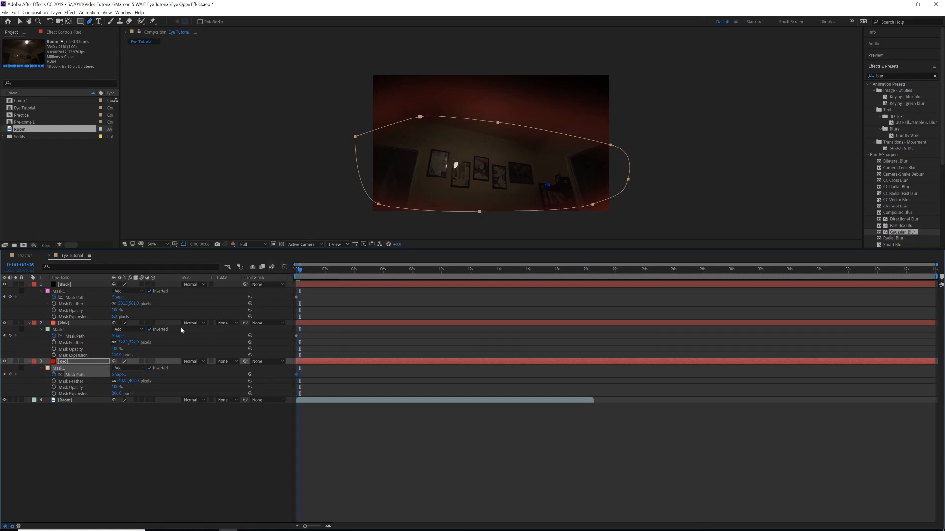
{"action": "left_click", "coordinate": [73, 285]}
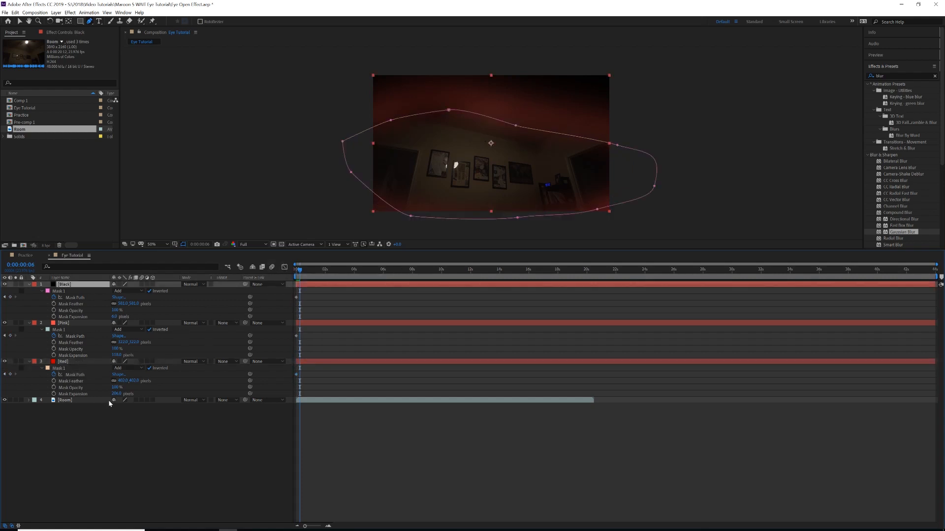
{"action": "left_click", "coordinate": [74, 298]}
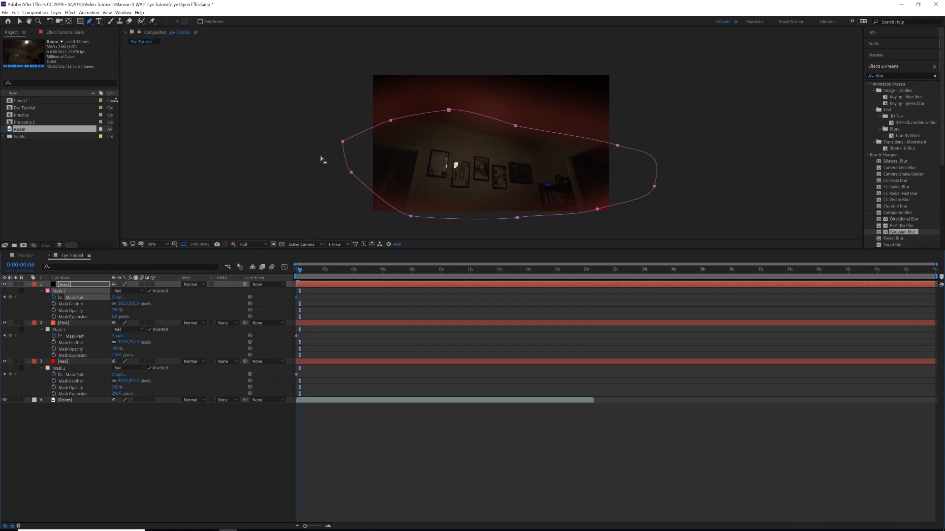
{"action": "key", "text": "v"}
{"action": "left_click", "coordinate": [443, 148]}
{"action": "left_click", "coordinate": [449, 110]}
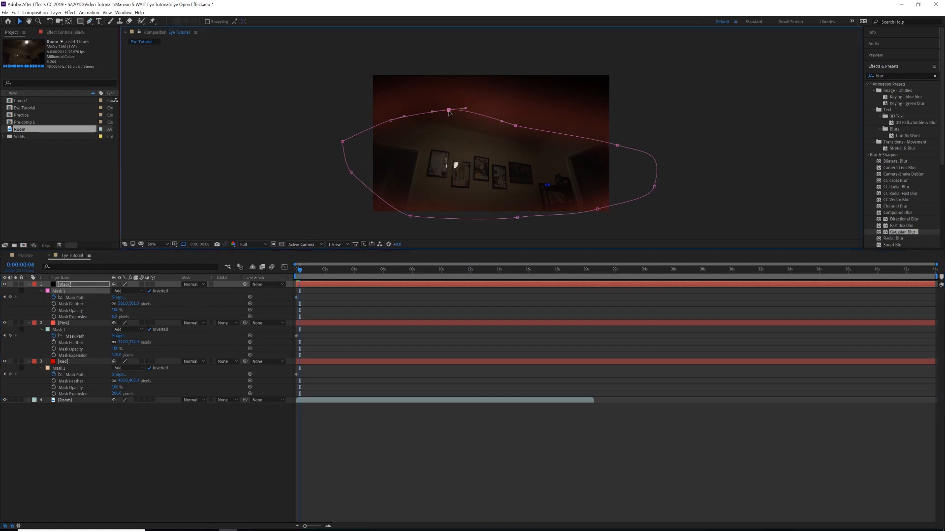
{"action": "left_click_drag", "start_coordinate": [448, 122], "coordinate": [449, 170]}
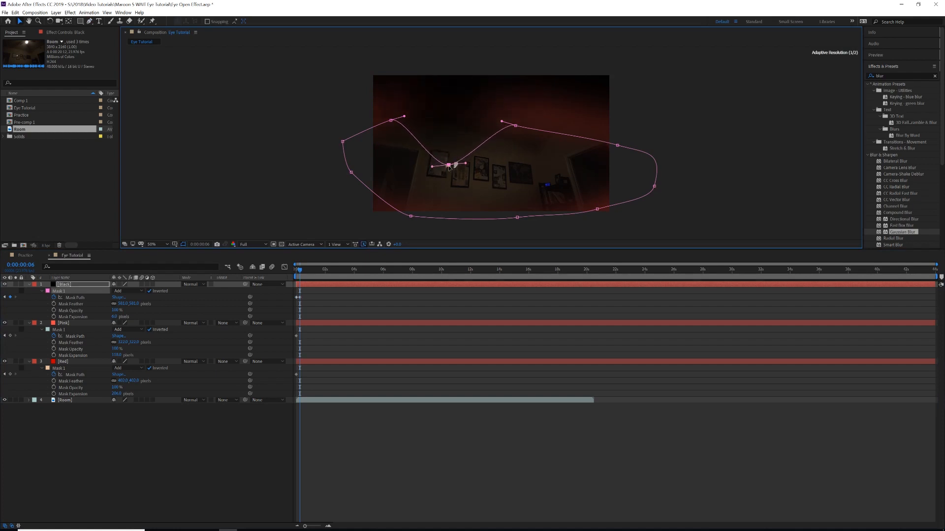
{"action": "left_click_drag", "start_coordinate": [517, 131], "coordinate": [518, 172]}
{"action": "left_click_drag", "start_coordinate": [618, 147], "coordinate": [621, 167]}
Step: Raise the Black mask's lower points and lower its remaining upper points to close the mask into a thin horizontal slit
{"action": "left_click_drag", "start_coordinate": [597, 210], "coordinate": [589, 175]}
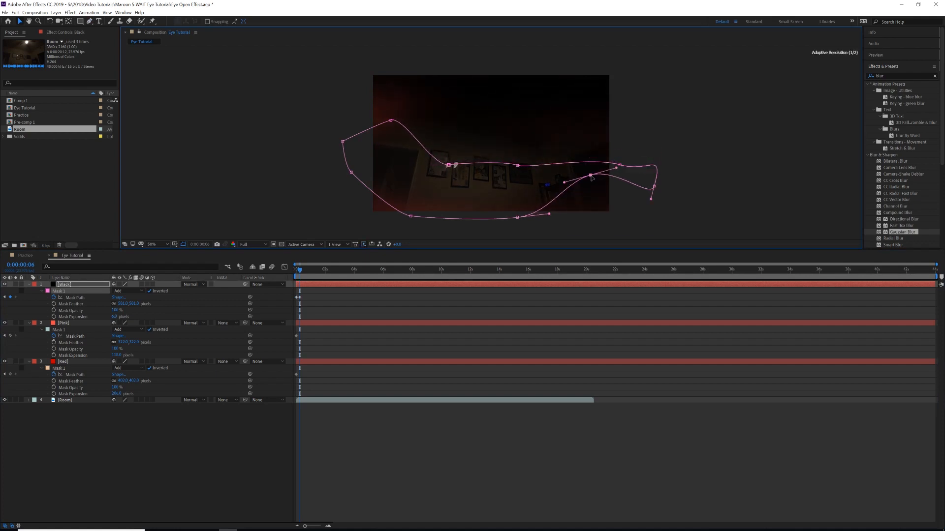
{"action": "left_click", "coordinate": [517, 217]}
{"action": "left_click_drag", "start_coordinate": [517, 217], "coordinate": [511, 176]}
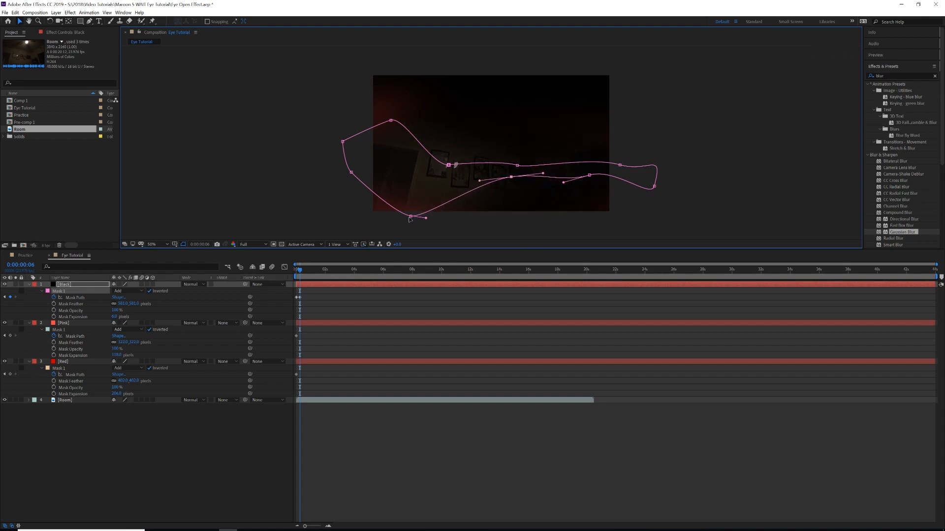
{"action": "left_click_drag", "start_coordinate": [411, 216], "coordinate": [413, 178]}
{"action": "left_click_drag", "start_coordinate": [391, 120], "coordinate": [354, 166]}
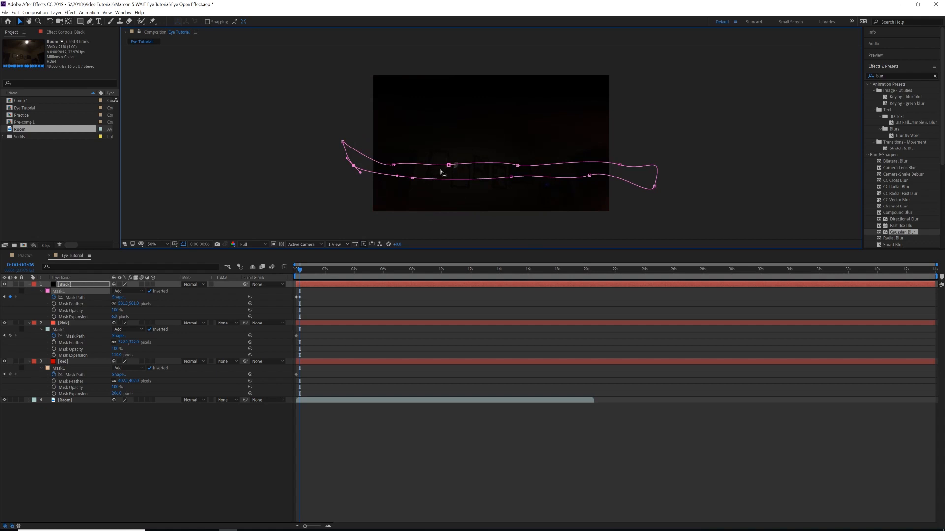
{"action": "left_click_drag", "start_coordinate": [448, 165], "coordinate": [449, 174]}
{"action": "left_click_drag", "start_coordinate": [517, 166], "coordinate": [518, 171]}
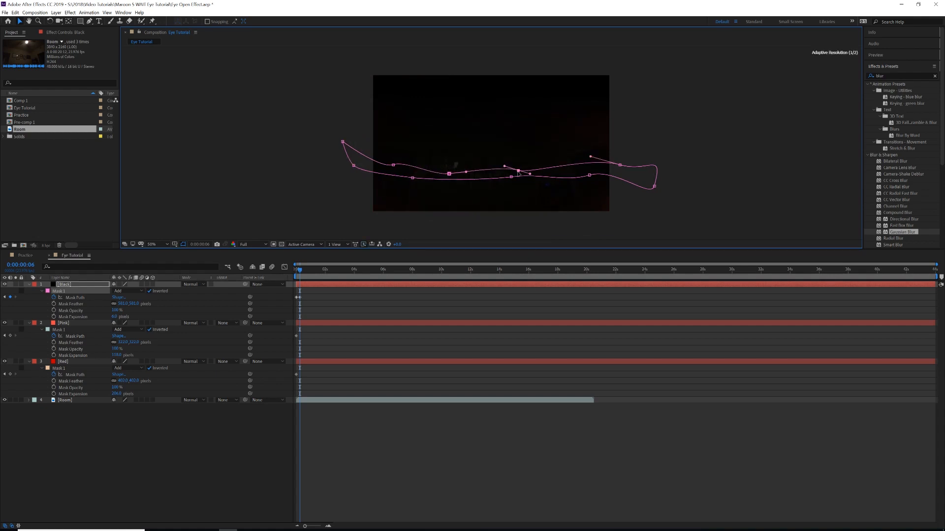
Step: At 0:00:00:06, close the Pink layer's mask into a thin horizontal slit by lowering its upper points and raising its lower points
{"action": "left_click", "coordinate": [75, 337]}
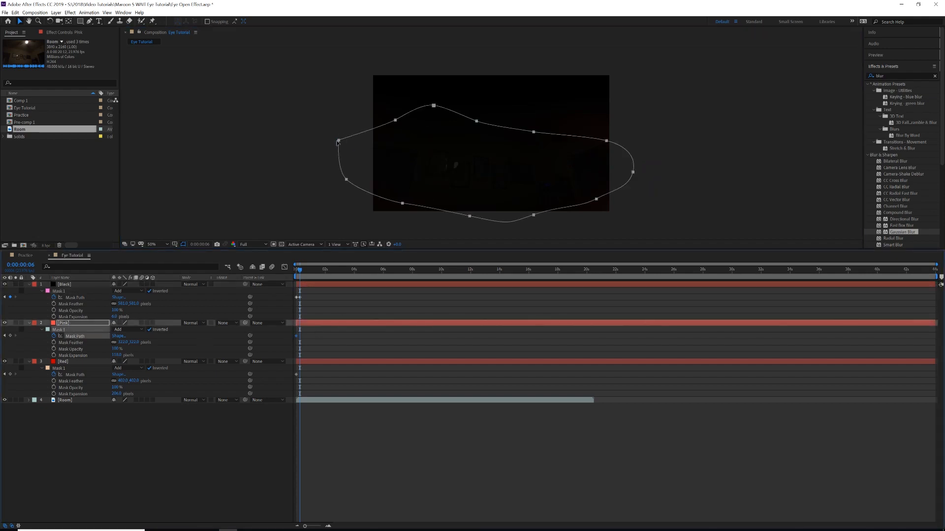
{"action": "left_click", "coordinate": [419, 109]}
{"action": "left_click_drag", "start_coordinate": [434, 108], "coordinate": [431, 167]}
{"action": "left_click_drag", "start_coordinate": [395, 120], "coordinate": [398, 166]}
{"action": "left_click_drag", "start_coordinate": [477, 124], "coordinate": [481, 166]}
{"action": "left_click_drag", "start_coordinate": [533, 131], "coordinate": [539, 167]}
{"action": "left_click_drag", "start_coordinate": [607, 140], "coordinate": [590, 173]}
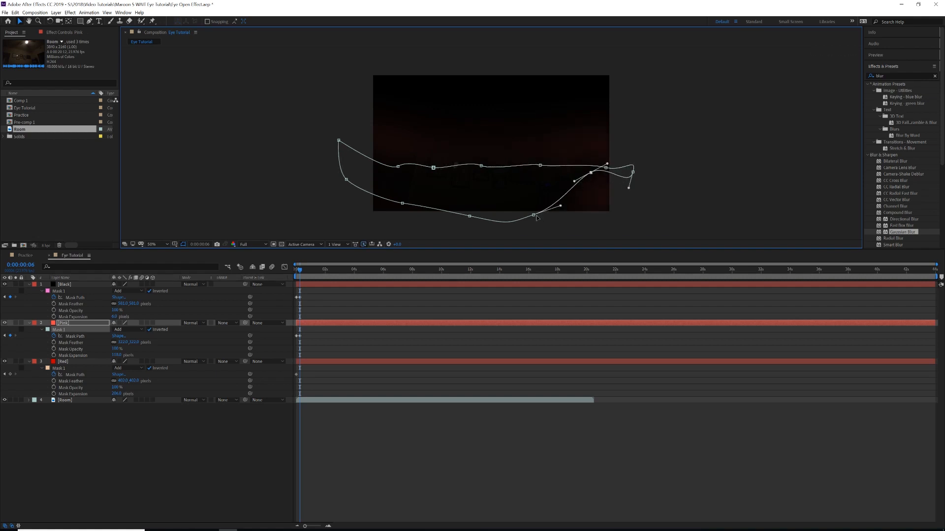
{"action": "left_click_drag", "start_coordinate": [534, 216], "coordinate": [471, 177]}
{"action": "left_click_drag", "start_coordinate": [402, 203], "coordinate": [402, 181]}
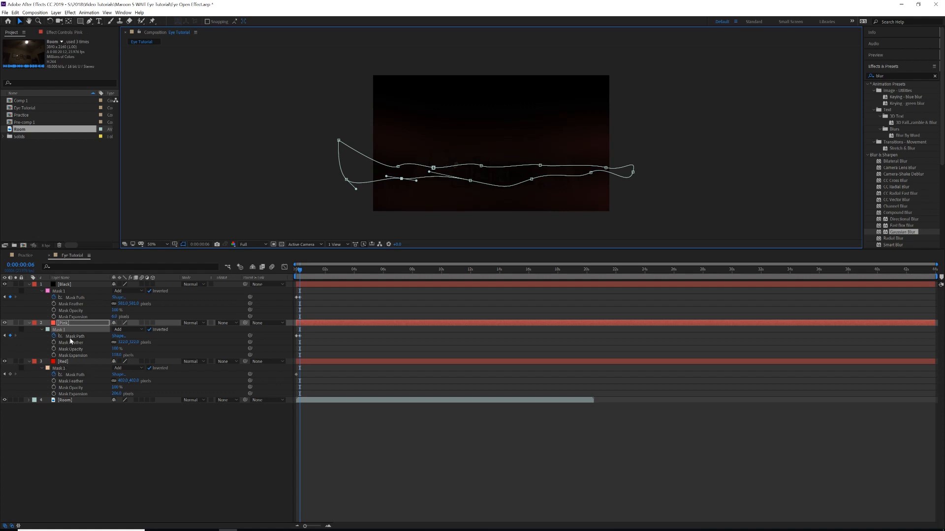
Step: Close the Red layer's mask into a narrow slit at 0:00:00:06 by raising its lower points and lowering its upper points
{"action": "left_click", "coordinate": [73, 375]}
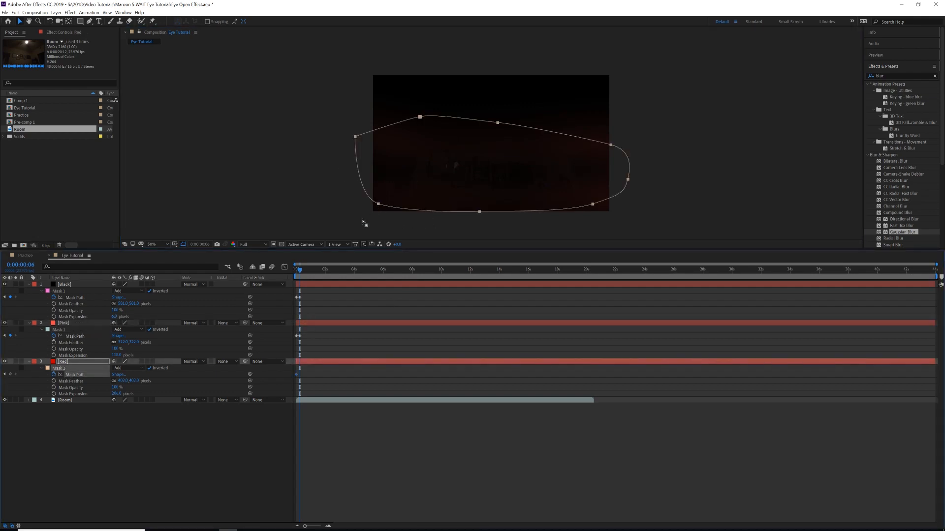
{"action": "left_click", "coordinate": [378, 205]}
{"action": "left_click_drag", "start_coordinate": [379, 203], "coordinate": [391, 163]}
{"action": "left_click_drag", "start_coordinate": [480, 212], "coordinate": [480, 172]}
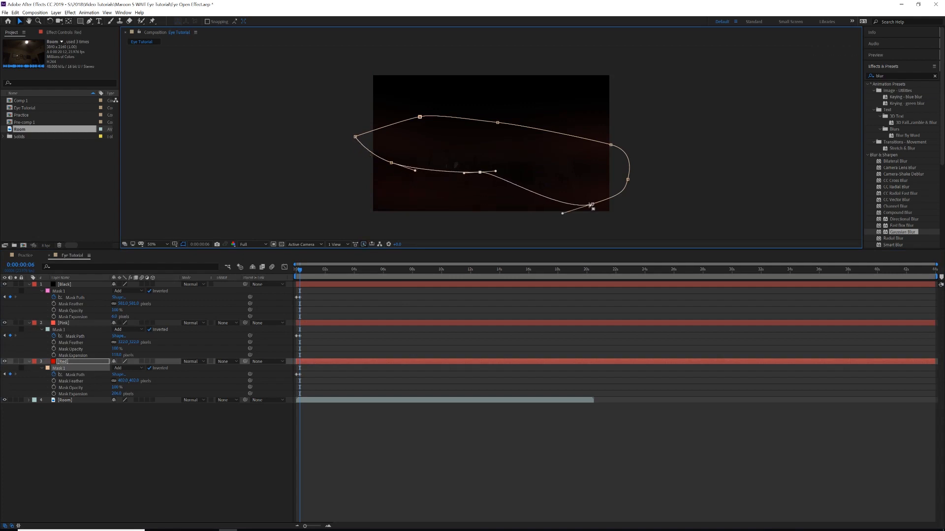
{"action": "left_click_drag", "start_coordinate": [593, 204], "coordinate": [568, 170]}
{"action": "left_click_drag", "start_coordinate": [611, 146], "coordinate": [608, 159]}
{"action": "left_click_drag", "start_coordinate": [497, 122], "coordinate": [499, 155]}
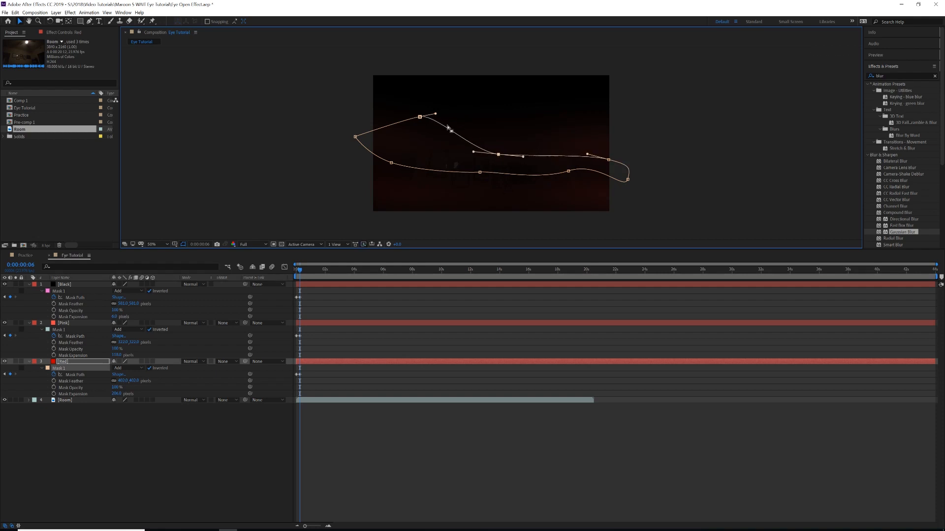
{"action": "left_click_drag", "start_coordinate": [420, 117], "coordinate": [419, 155]}
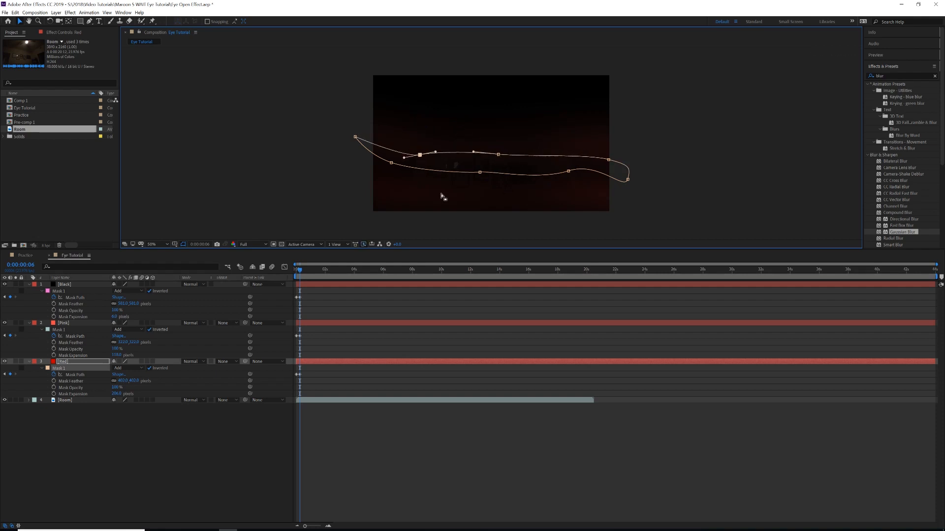
{"action": "left_click_drag", "start_coordinate": [568, 171], "coordinate": [568, 168]}
{"action": "left_click_drag", "start_coordinate": [480, 173], "coordinate": [499, 159]}
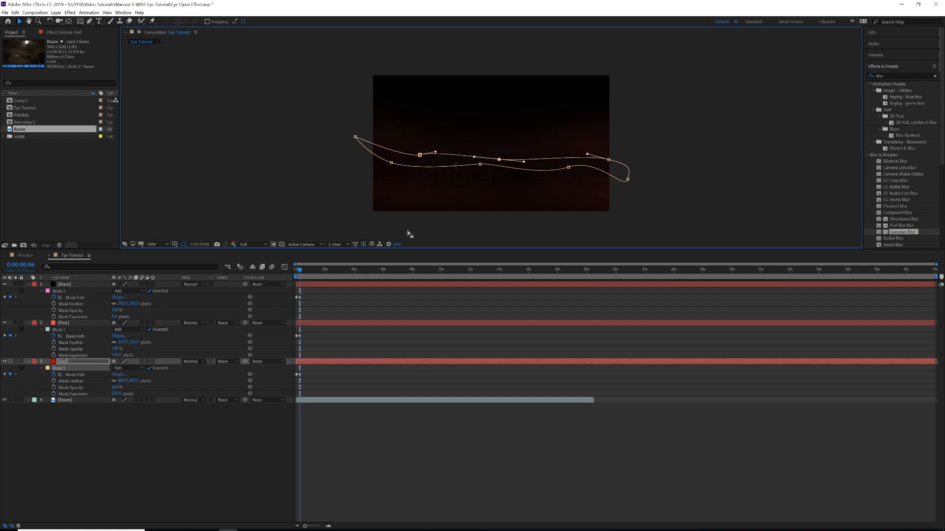
Step: Copy the Black layer's starting Mask Path keyframe to 0:00:00:13 so its mask reopens
{"action": "left_click_drag", "start_coordinate": [305, 527], "coordinate": [318, 528]}
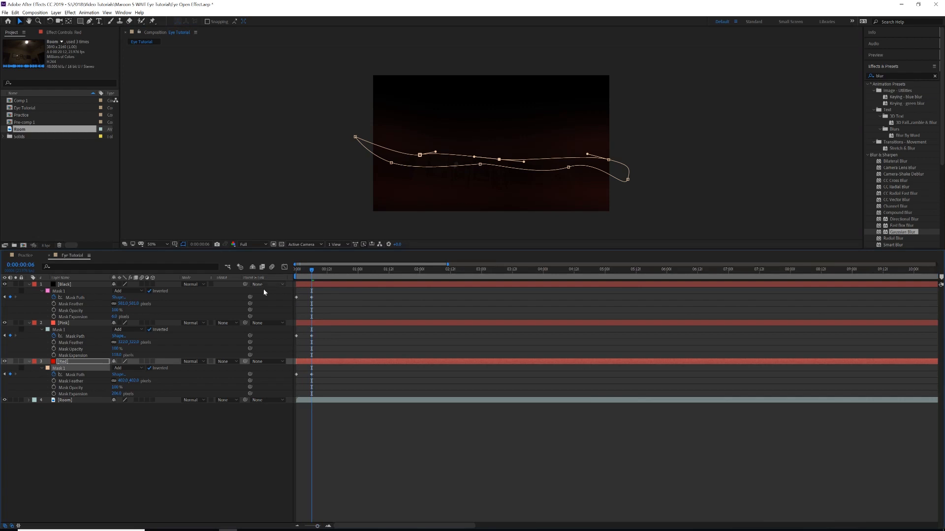
{"action": "left_click", "coordinate": [65, 288]}
{"action": "left_click", "coordinate": [73, 297]}
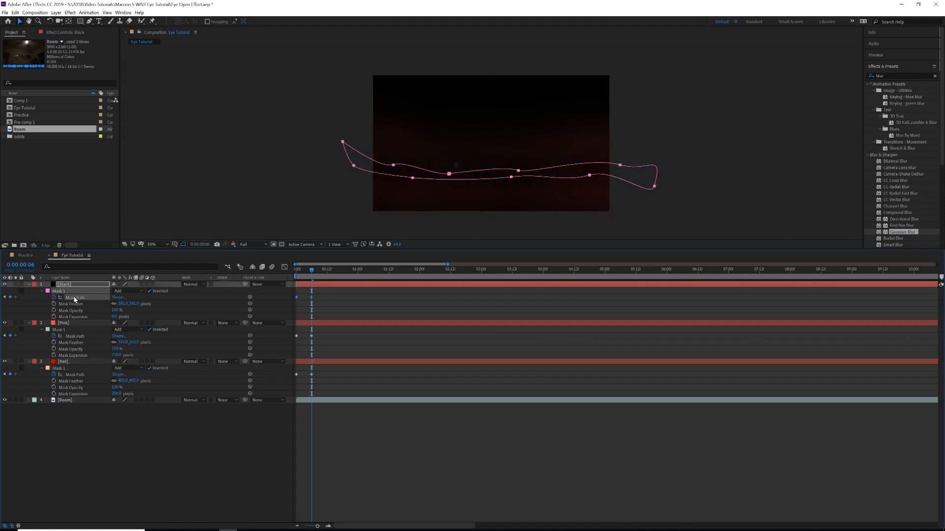
{"action": "left_click", "coordinate": [302, 297]}
{"action": "left_click", "coordinate": [296, 297]}
{"action": "left_click_drag", "start_coordinate": [318, 274], "coordinate": [330, 275]}
{"action": "key", "text": "ctrl+v"}
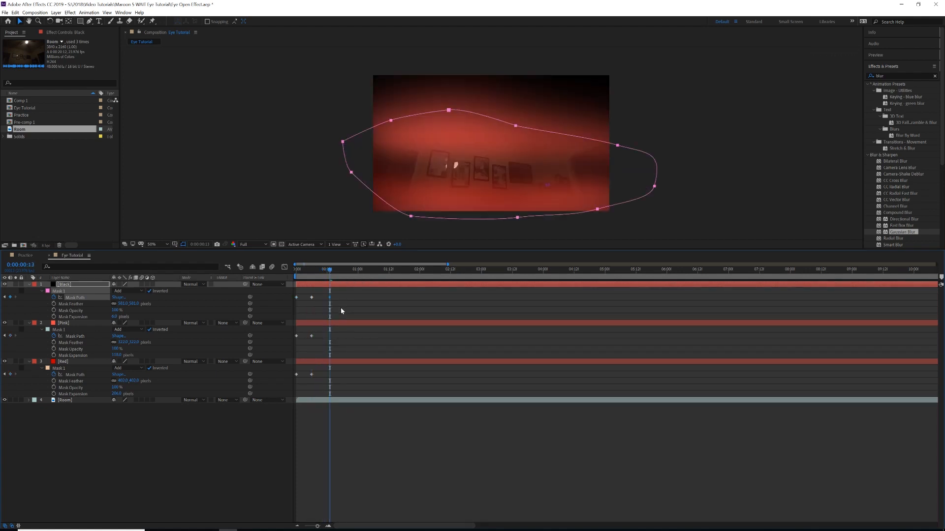
Step: Copy the starting Mask Path keyframes of the Pink and Red layers to 0:00:00:13, and scrub through the blink
{"action": "left_click", "coordinate": [296, 336]}
{"action": "key", "text": "ctrl+v"}
{"action": "left_click", "coordinate": [297, 375]}
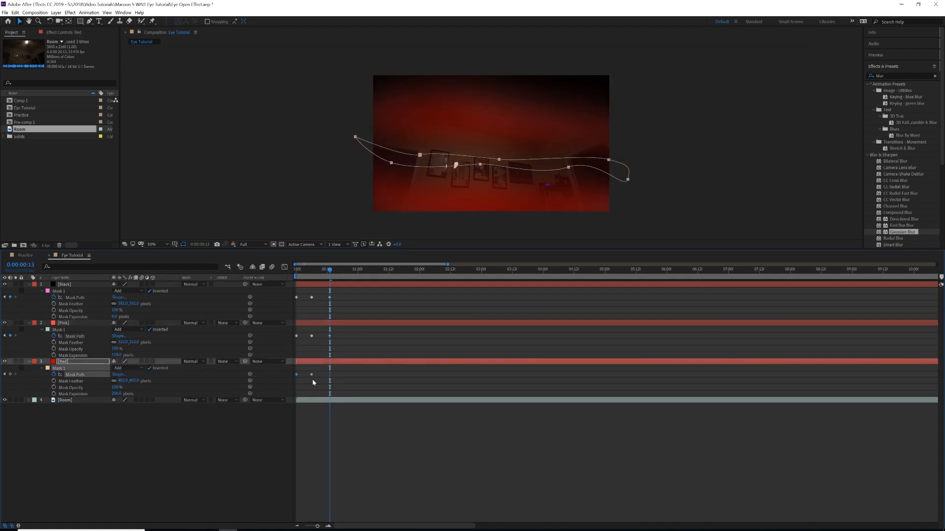
{"action": "key", "text": "ctrl+v"}
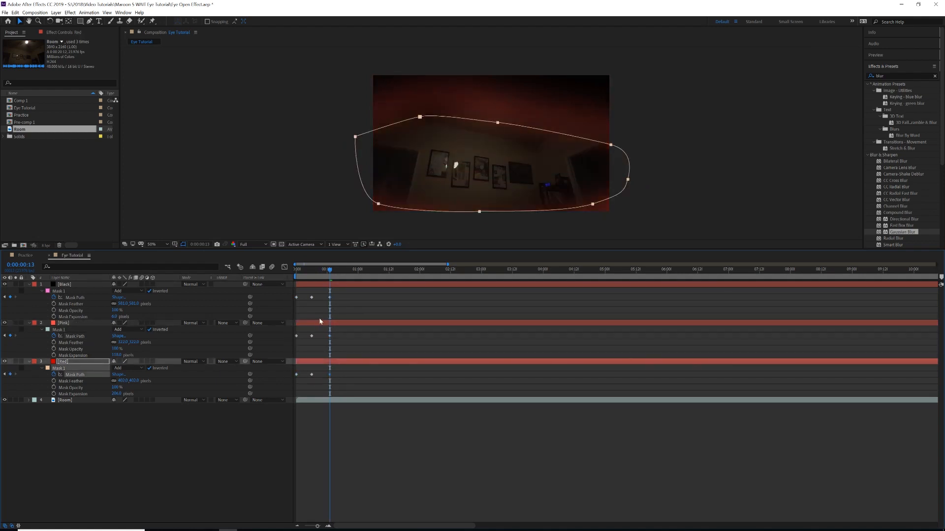
{"action": "left_click", "coordinate": [298, 272]}
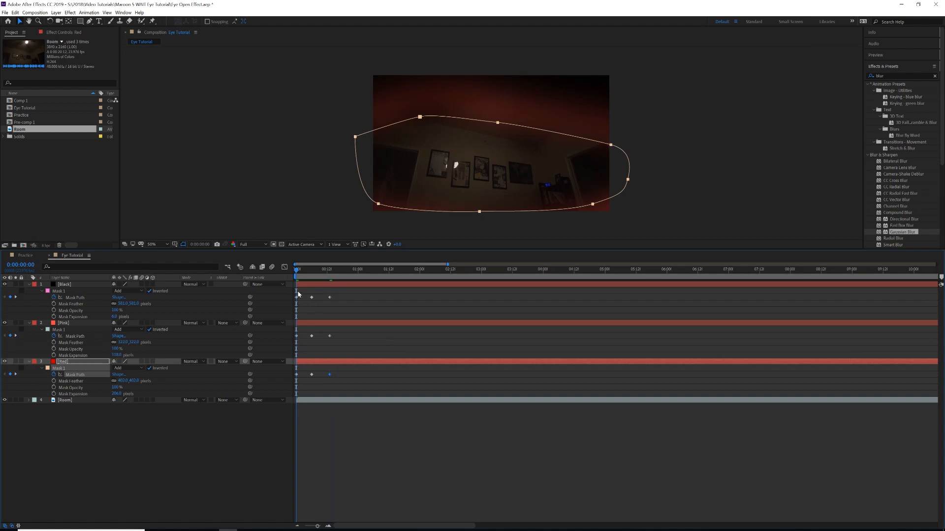
{"action": "left_click_drag", "start_coordinate": [297, 273], "coordinate": [330, 276]}
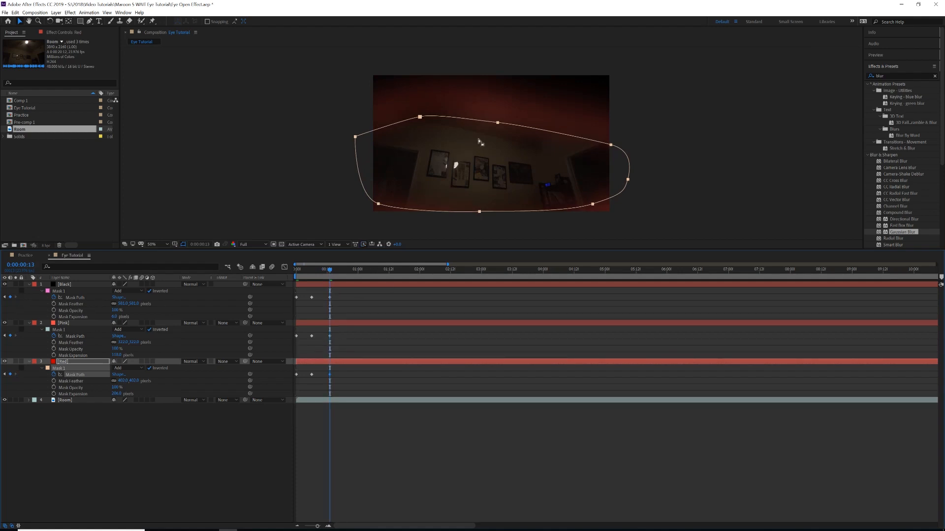
Step: At 0:00:00:13, reshape the Black layer's open mask by lifting its upper right, right end and lower points
{"action": "left_click", "coordinate": [83, 304]}
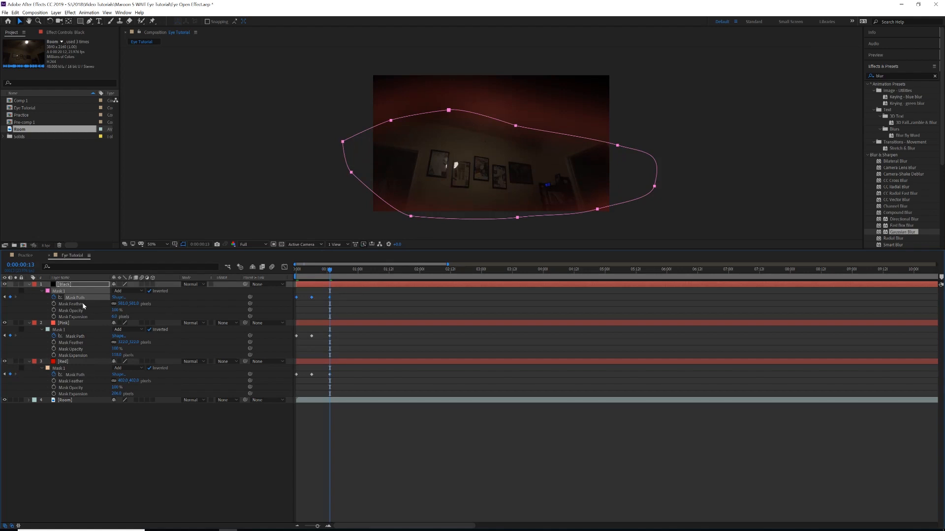
{"action": "left_click", "coordinate": [643, 116]}
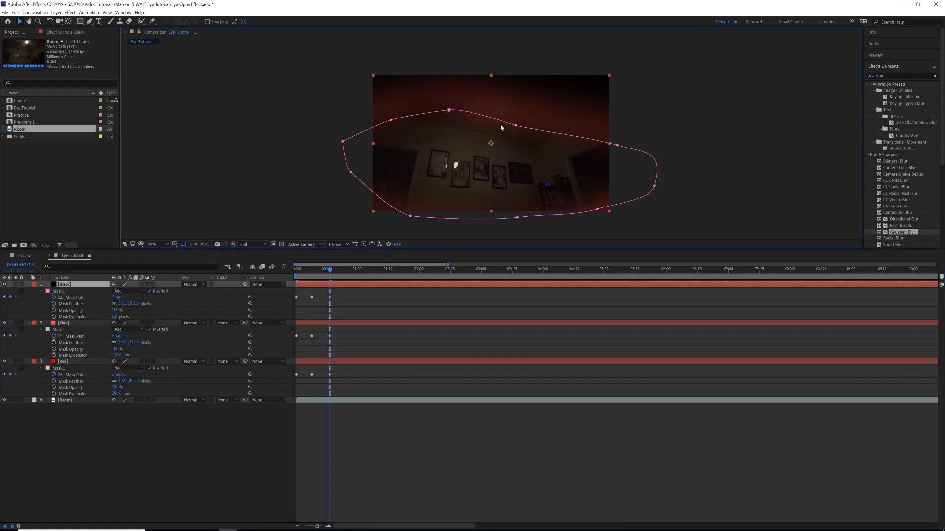
{"action": "left_click", "coordinate": [392, 122]}
{"action": "left_click_drag", "start_coordinate": [392, 122], "coordinate": [524, 114]}
{"action": "left_click_drag", "start_coordinate": [588, 136], "coordinate": [612, 129]}
{"action": "left_click_drag", "start_coordinate": [597, 209], "coordinate": [596, 197]}
{"action": "left_click_drag", "start_coordinate": [654, 187], "coordinate": [648, 151]}
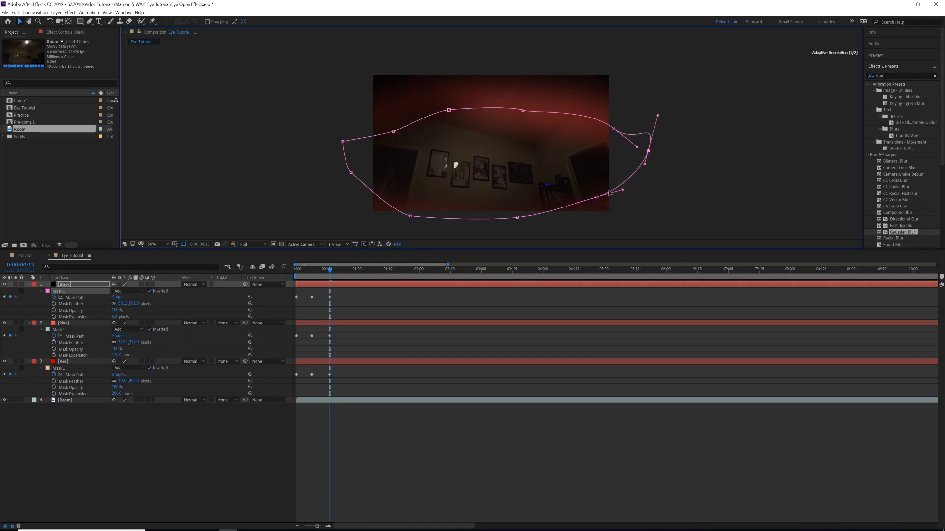
{"action": "left_click_drag", "start_coordinate": [596, 197], "coordinate": [596, 185]}
{"action": "left_click_drag", "start_coordinate": [517, 217], "coordinate": [514, 203]}
{"action": "left_click_drag", "start_coordinate": [411, 216], "coordinate": [415, 202]}
{"action": "left_click_drag", "start_coordinate": [351, 172], "coordinate": [363, 168]}
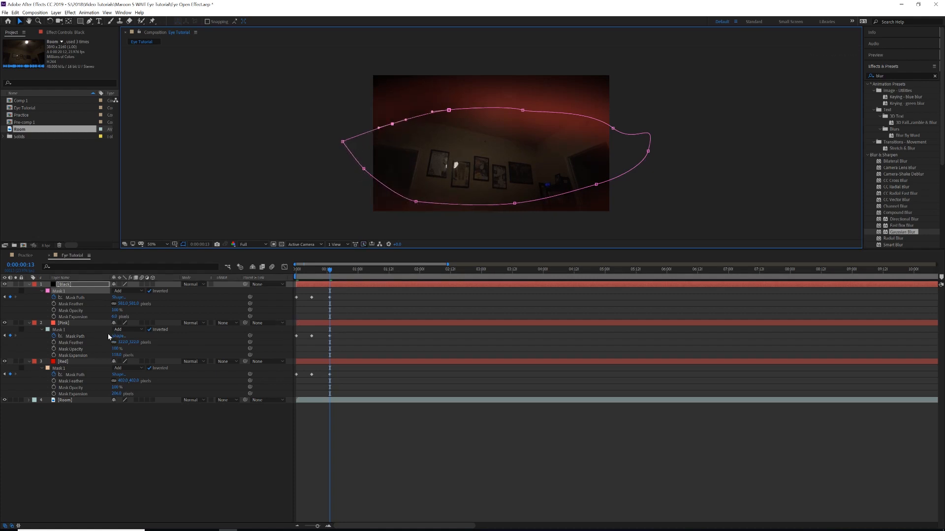
Step: Reshape the Pink layer's mask at 0:00:00:13, lowering its upper left points and raising its upper right and lower right points
{"action": "left_click", "coordinate": [76, 330]}
{"action": "left_click", "coordinate": [77, 336]}
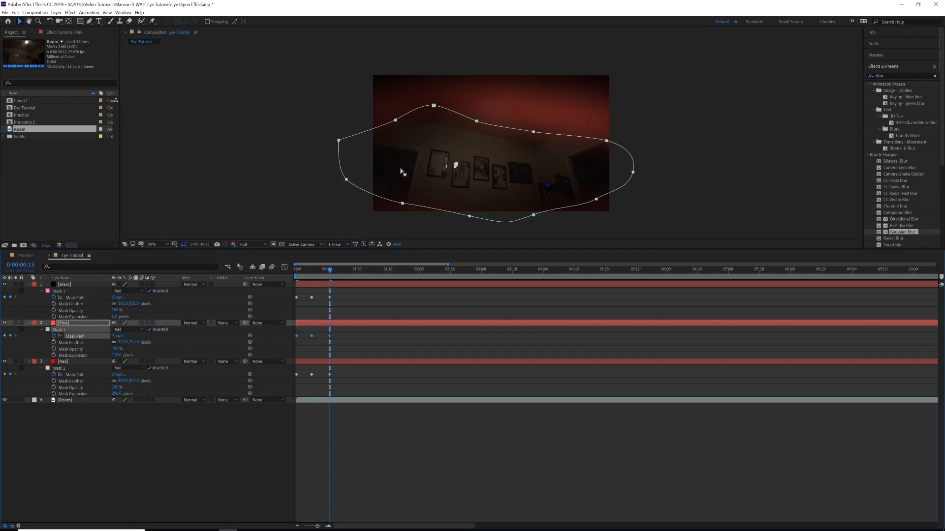
{"action": "left_click_drag", "start_coordinate": [534, 133], "coordinate": [539, 121]}
{"action": "key", "text": "ctrl+z"}
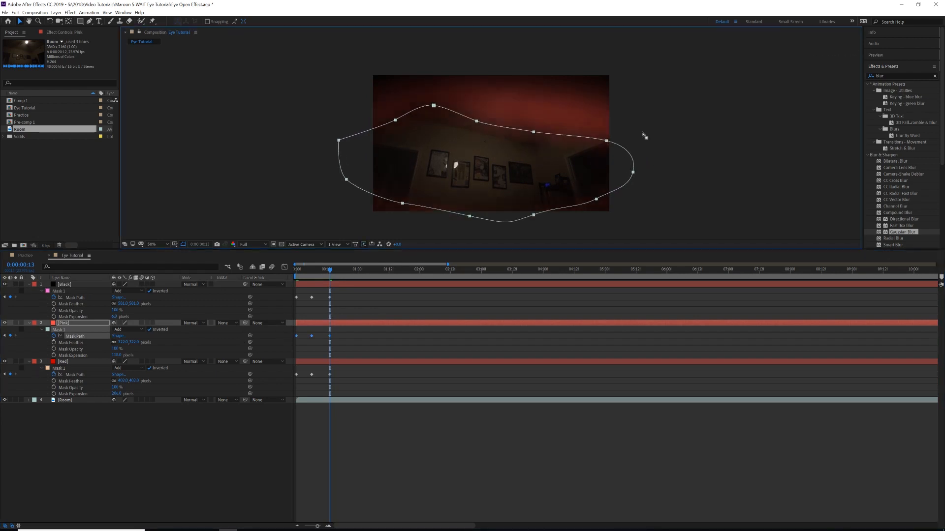
{"action": "left_click_drag", "start_coordinate": [534, 133], "coordinate": [536, 118]}
{"action": "left_click_drag", "start_coordinate": [477, 121], "coordinate": [388, 134]}
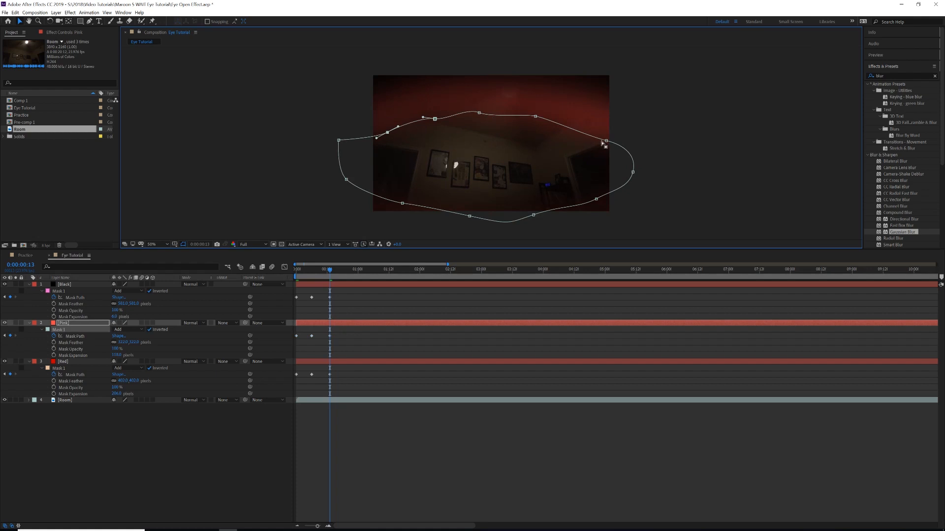
{"action": "left_click_drag", "start_coordinate": [606, 142], "coordinate": [613, 119]}
{"action": "left_click_drag", "start_coordinate": [596, 199], "coordinate": [599, 185]}
Step: Reduce the Mask Feather on the Black and Pink layers to tighten the eyelid edges
{"action": "mouse_move", "coordinate": [330, 270]}
{"action": "left_mouse_down"}
{"action": "mouse_move", "coordinate": [350, 270]}
{"action": "mouse_move", "coordinate": [329, 270]}
{"action": "left_mouse_up"}
{"action": "left_click", "coordinate": [74, 374]}
{"action": "left_click", "coordinate": [58, 290]}
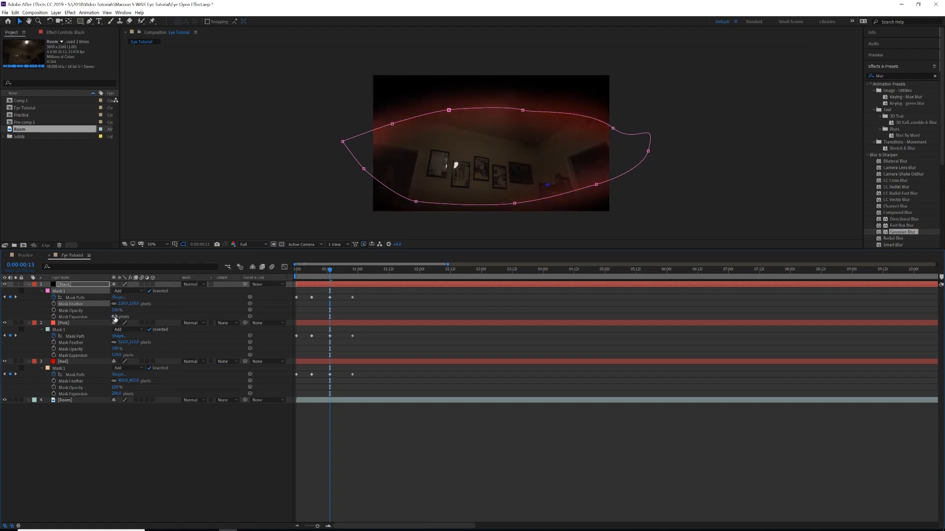
{"action": "left_click_drag", "start_coordinate": [141, 343], "coordinate": [66, 342]}
Step: Just after 0:00:01:00, partly close the eye by lowering the Black mask's upper points and raising the Pink mask's lower point
{"action": "left_click_drag", "start_coordinate": [330, 270], "coordinate": [362, 270]}
{"action": "left_click", "coordinate": [64, 284]}
{"action": "left_click_drag", "start_coordinate": [478, 114], "coordinate": [455, 152]}
{"action": "left_click_drag", "start_coordinate": [613, 122], "coordinate": [610, 170]}
{"action": "left_click", "coordinate": [64, 323]}
{"action": "left_click_drag", "start_coordinate": [468, 216], "coordinate": [470, 197]}
{"action": "left_click", "coordinate": [63, 361]}
Step: At 0:00:01:05, widen the Black layer's mask by raising its upper middle points and lowering its lower points
{"action": "left_click", "coordinate": [64, 285]}
{"action": "left_click_drag", "start_coordinate": [363, 269], "coordinate": [370, 270]}
{"action": "left_click_drag", "start_coordinate": [453, 147], "coordinate": [457, 131]}
{"action": "left_click_drag", "start_coordinate": [537, 148], "coordinate": [535, 123]}
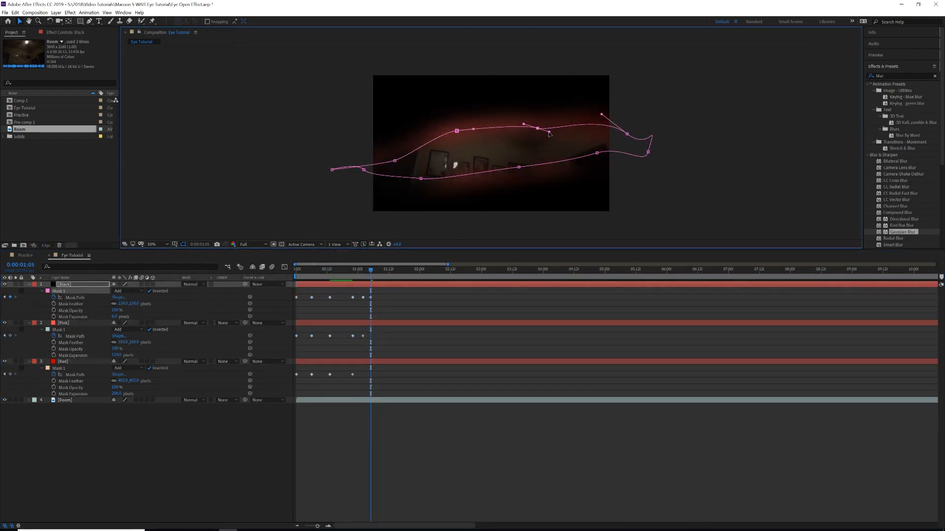
{"action": "left_click_drag", "start_coordinate": [420, 148], "coordinate": [419, 192]}
{"action": "left_click_drag", "start_coordinate": [550, 147], "coordinate": [549, 171]}
Step: Play the blink animation from the start and scrub back through its keyframes to check the eyelid motion
{"action": "key", "text": "Home"}
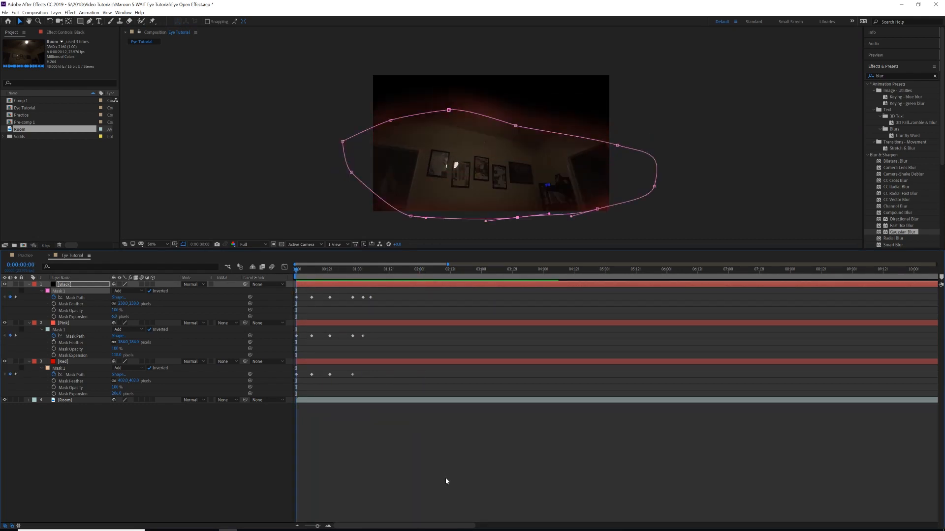
{"action": "key", "text": "space"}
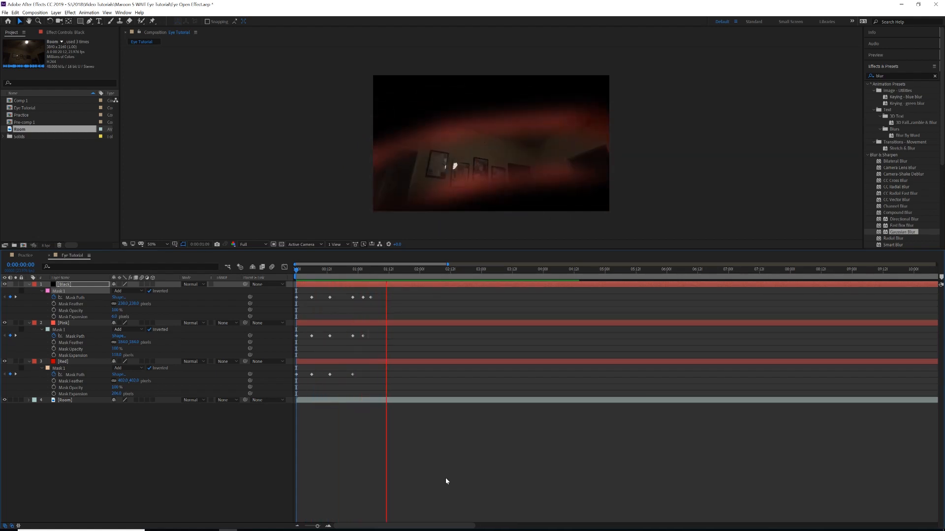
{"action": "key", "text": "space"}
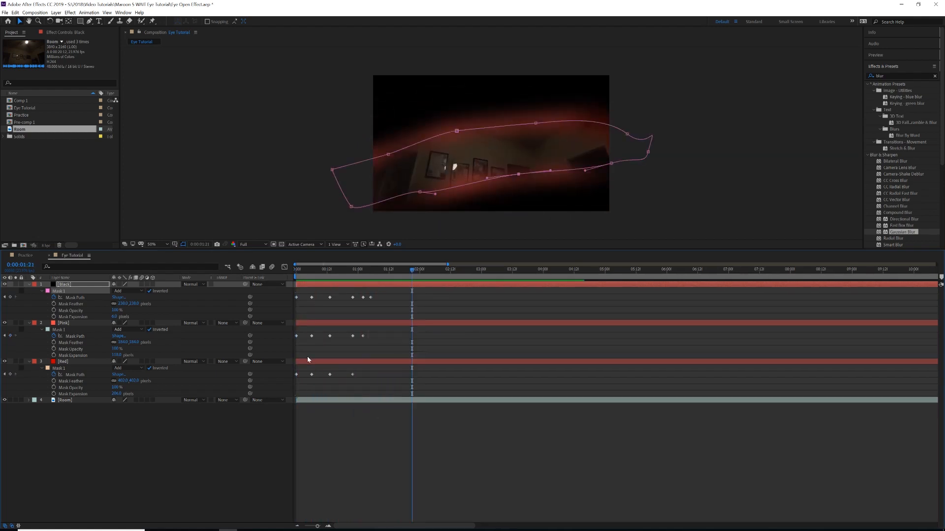
{"action": "left_click", "coordinate": [348, 271]}
{"action": "left_click_drag", "start_coordinate": [349, 272], "coordinate": [386, 270]}
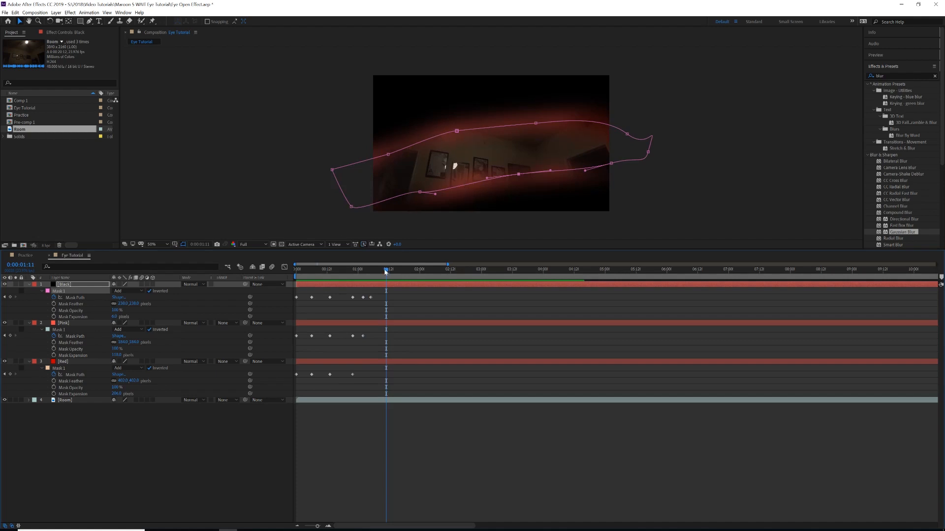
{"action": "left_click_drag", "start_coordinate": [385, 272], "coordinate": [301, 280]}
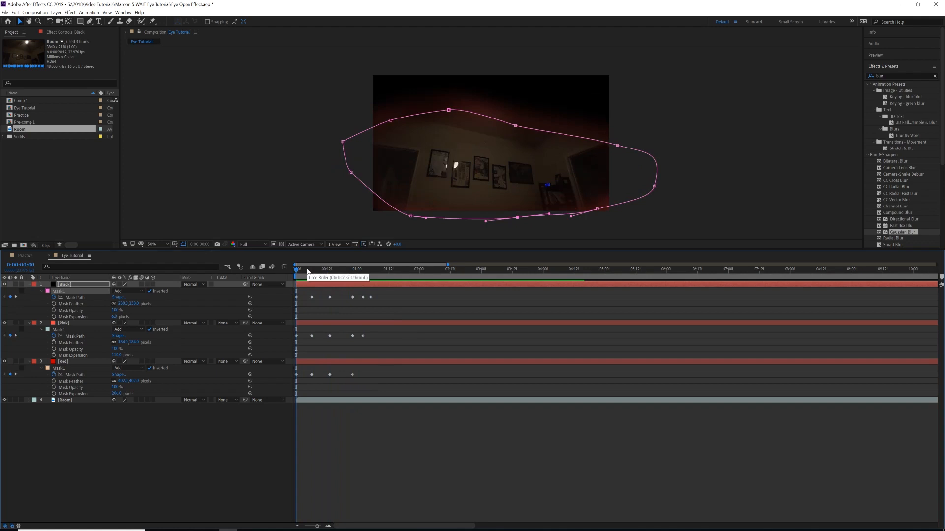